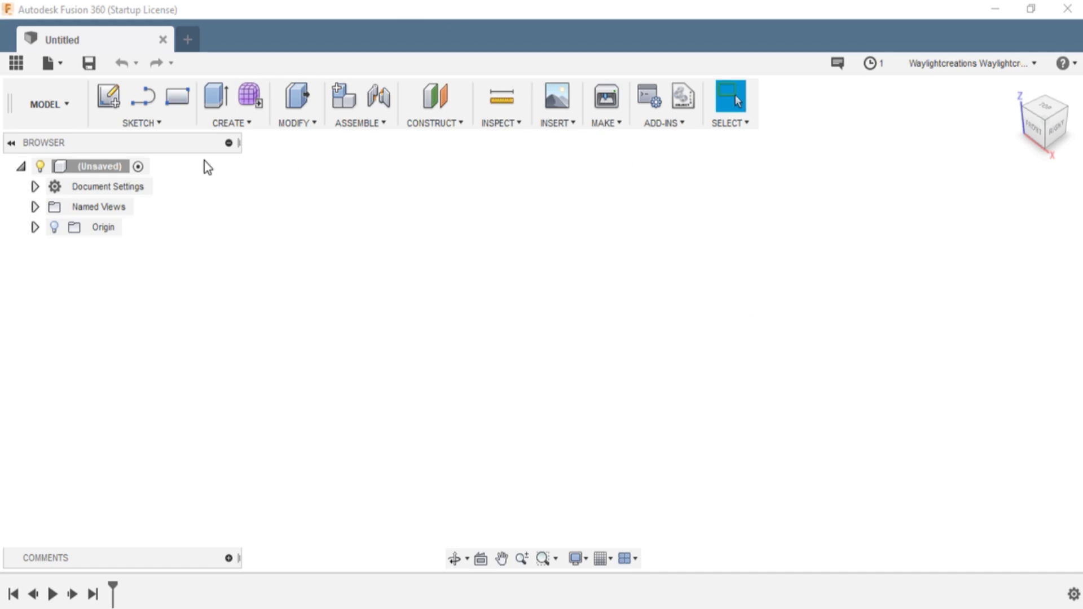
Start a new sketch on the XY origin plane and pan the view
{"action": "left_click", "coordinate": [160, 125]}
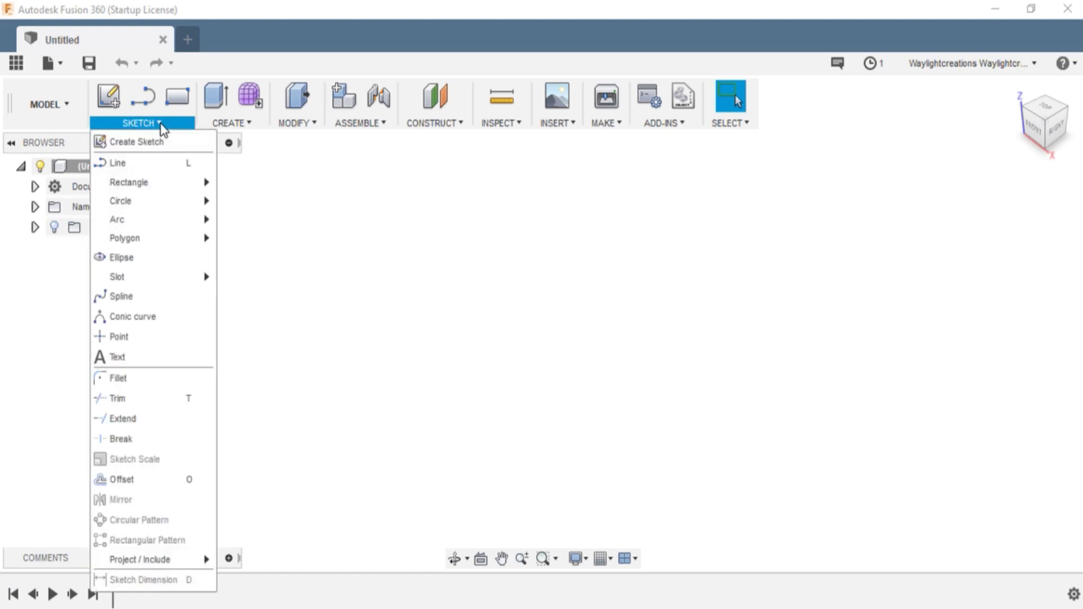
{"action": "left_click", "coordinate": [148, 144]}
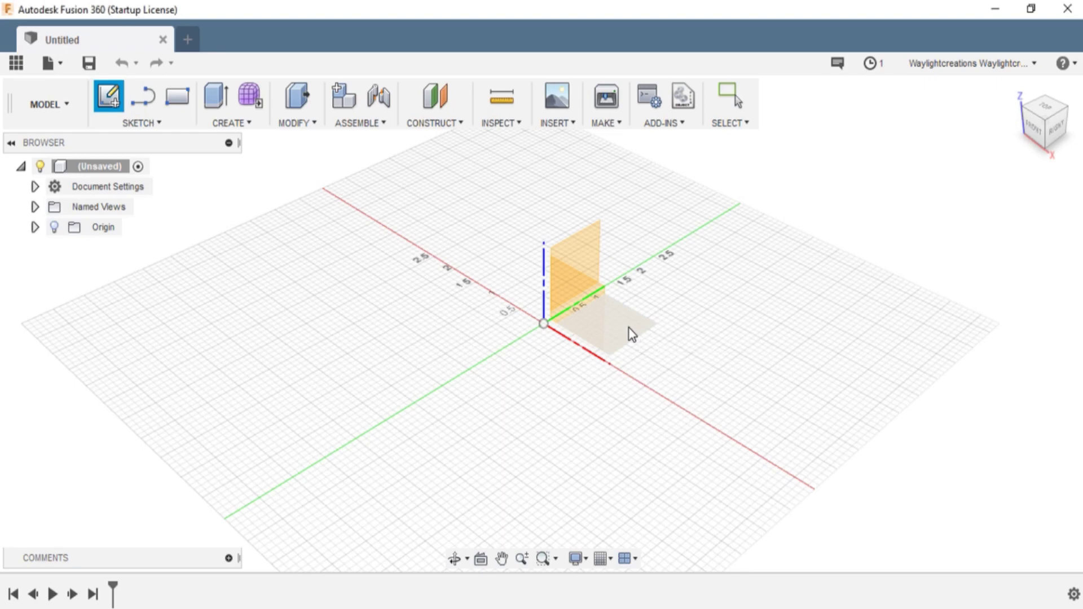
{"action": "left_click", "coordinate": [631, 334]}
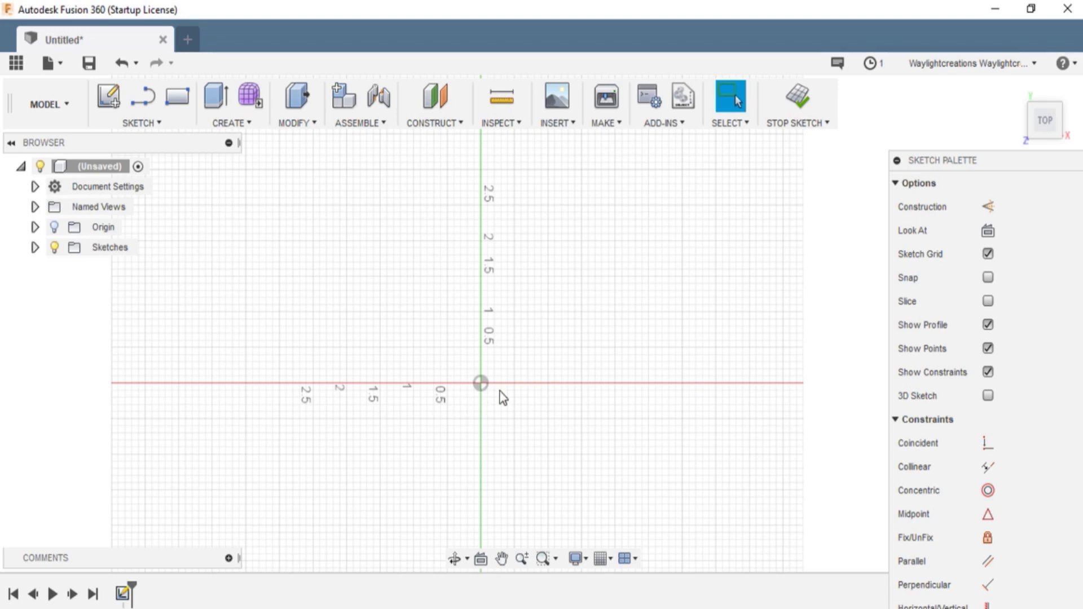
{"action": "mouse_move", "coordinate": [503, 398]}
{"action": "middle_mouse_down"}
{"action": "mouse_move", "coordinate": [459, 304]}
{"action": "mouse_move", "coordinate": [470, 326]}
{"action": "mouse_move", "coordinate": [486, 312]}
{"action": "mouse_move", "coordinate": [534, 338]}
{"action": "mouse_move", "coordinate": [457, 300]}
{"action": "mouse_move", "coordinate": [467, 314]}
{"action": "mouse_move", "coordinate": [478, 307]}
{"action": "middle_mouse_up"}
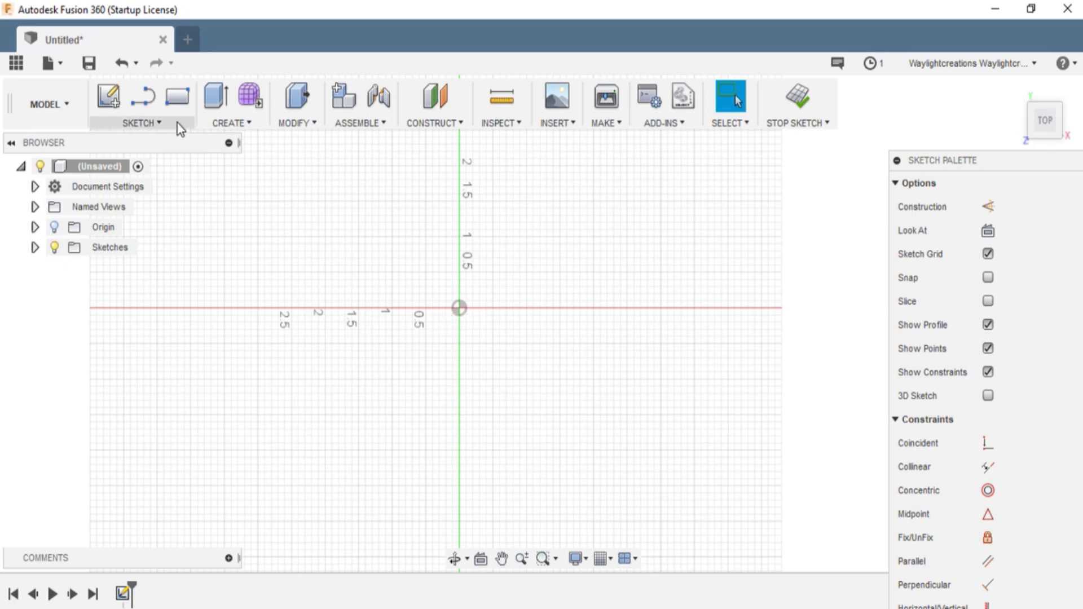
Draw a centre-diameter circle on the origin, about 5.256 in across
{"action": "left_click", "coordinate": [158, 124]}
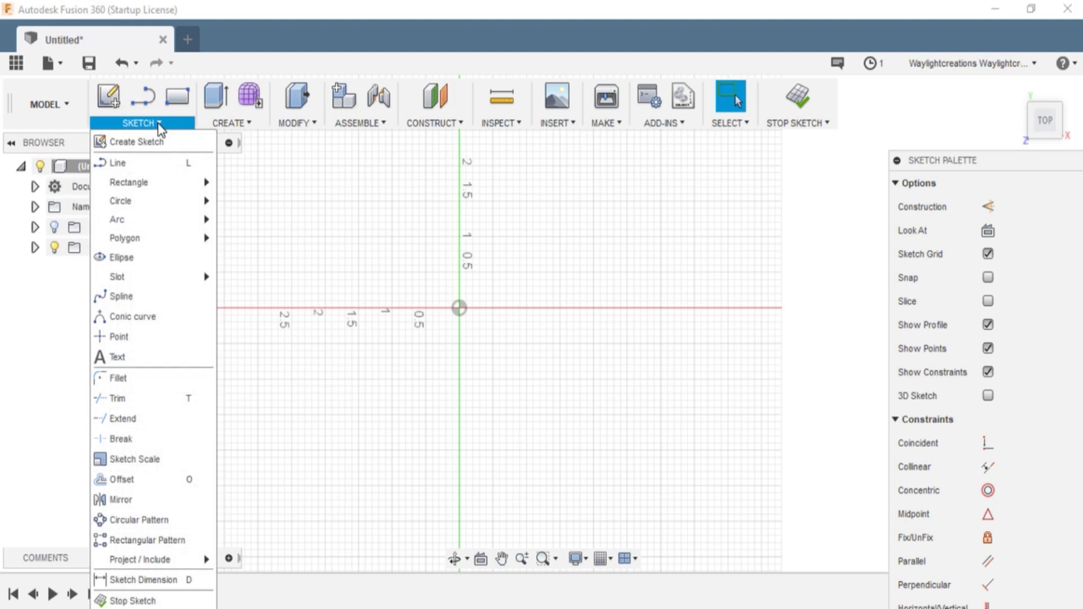
{"action": "mouse_move", "coordinate": [149, 201]}
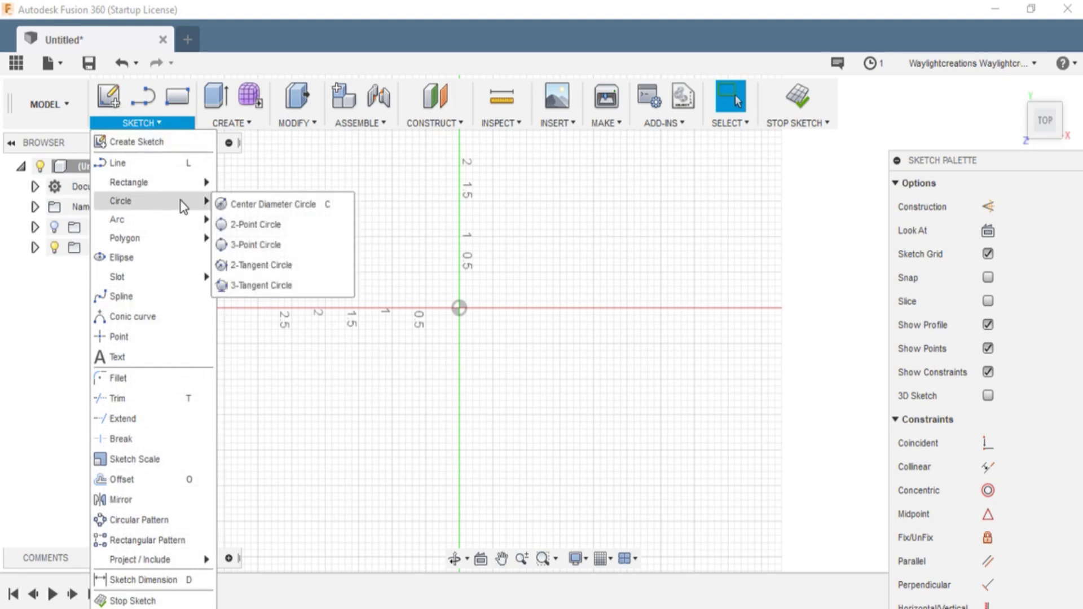
{"action": "left_click", "coordinate": [250, 208]}
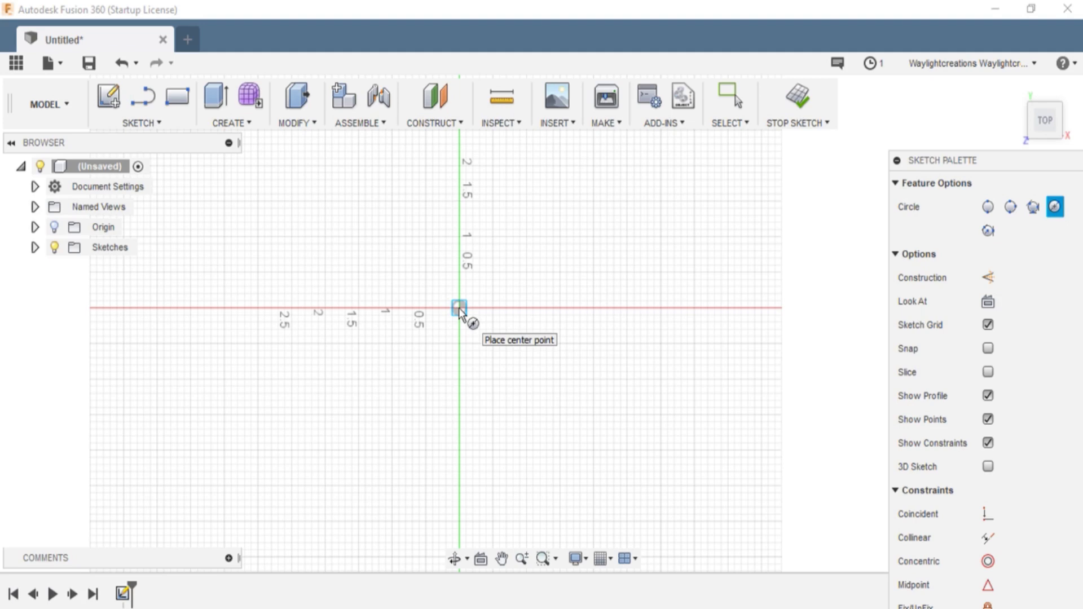
{"action": "left_click", "coordinate": [459, 308]}
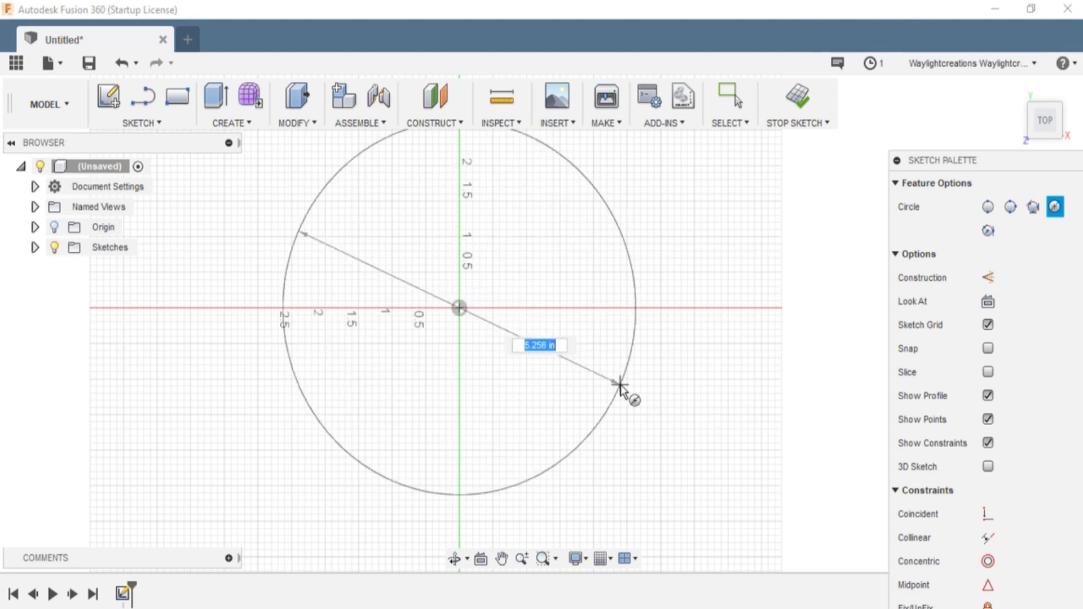
{"action": "left_click", "coordinate": [620, 387]}
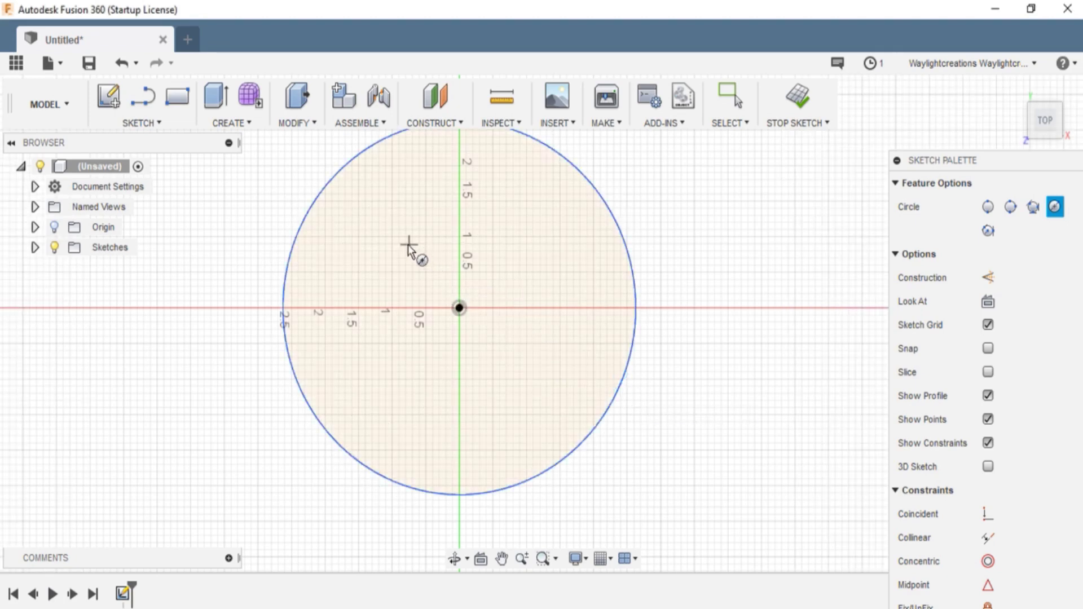
Dimension the circle's diameter to 8 in and zoom to fit the enlarged circle
{"action": "key", "text": "d"}
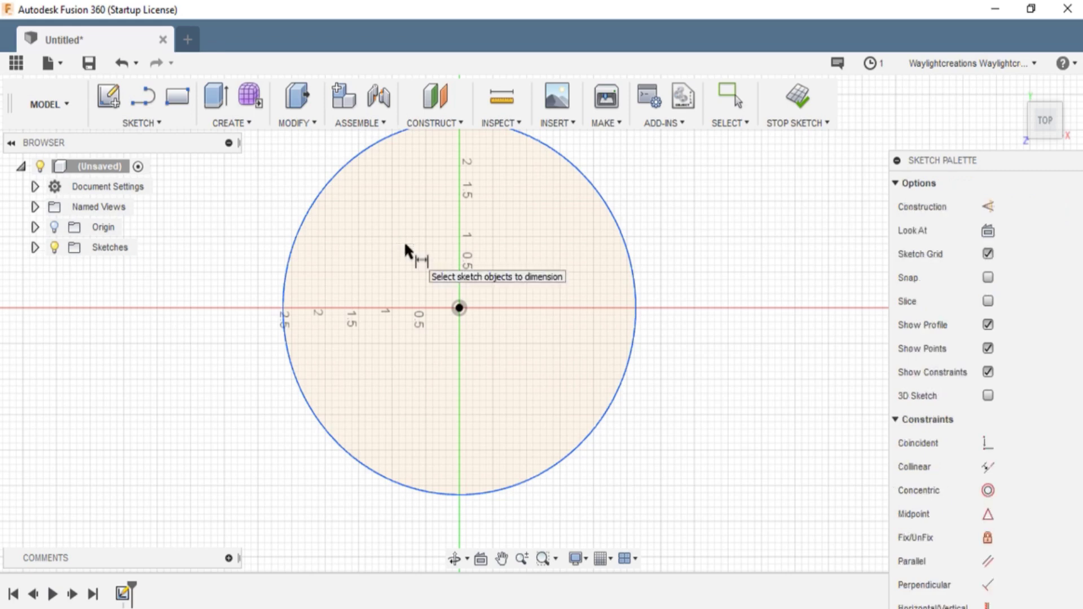
{"action": "left_click", "coordinate": [636, 321]}
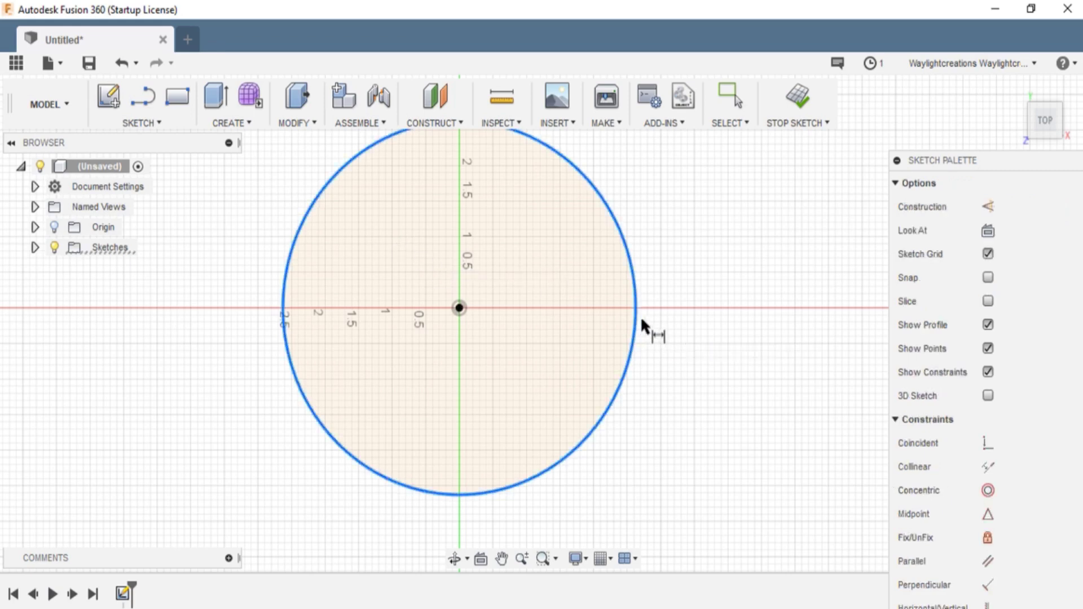
{"action": "left_click", "coordinate": [753, 305]}
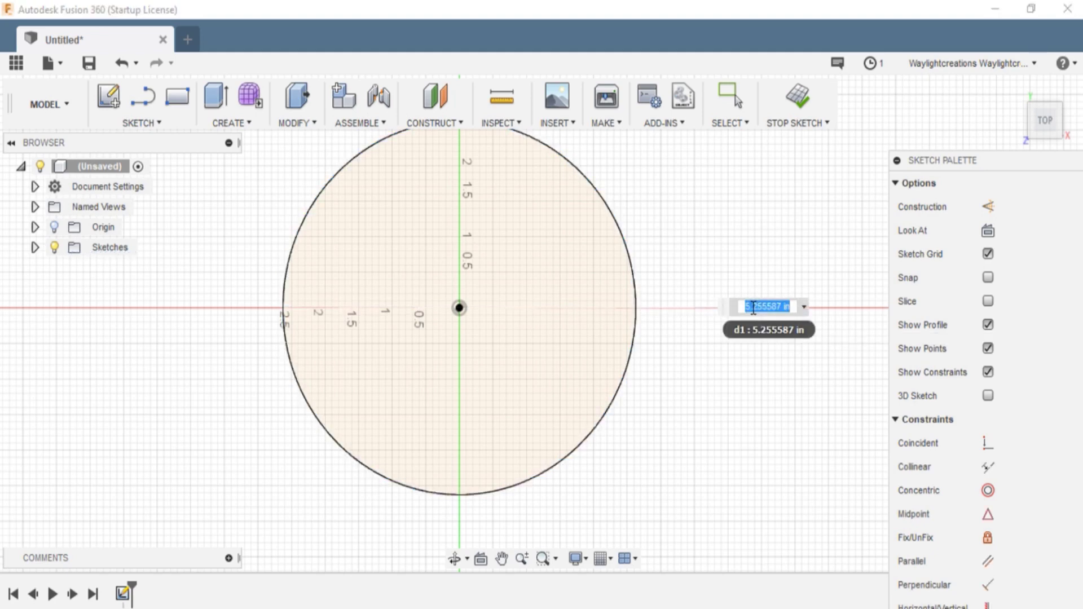
{"action": "type", "text": "8"}
{"action": "key", "text": "Return"}
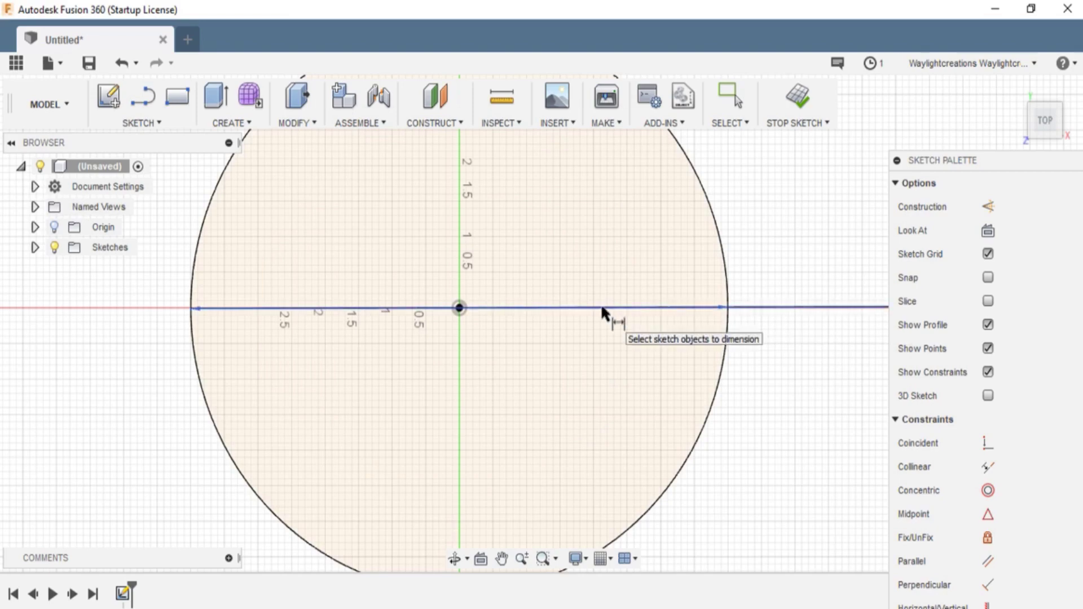
{"action": "scroll", "coordinate": [755, 311], "scroll_direction": "down", "scroll_amount": 3}
{"action": "scroll", "coordinate": [602, 312], "scroll_direction": "down", "scroll_amount": 1}
{"action": "scroll", "coordinate": [602, 312], "scroll_direction": "up", "scroll_amount": 3}
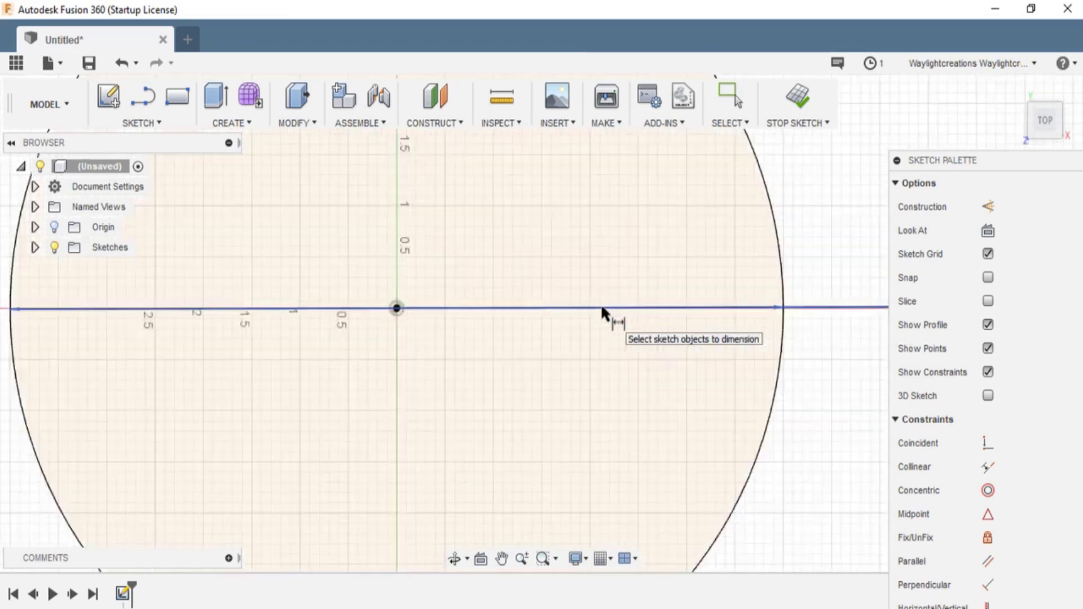
{"action": "scroll", "coordinate": [603, 312], "scroll_direction": "down", "scroll_amount": 4}
{"action": "mouse_move", "coordinate": [603, 312]}
{"action": "middle_mouse_down"}
{"action": "mouse_move", "coordinate": [481, 350]}
{"action": "mouse_move", "coordinate": [489, 361]}
{"action": "middle_mouse_up"}
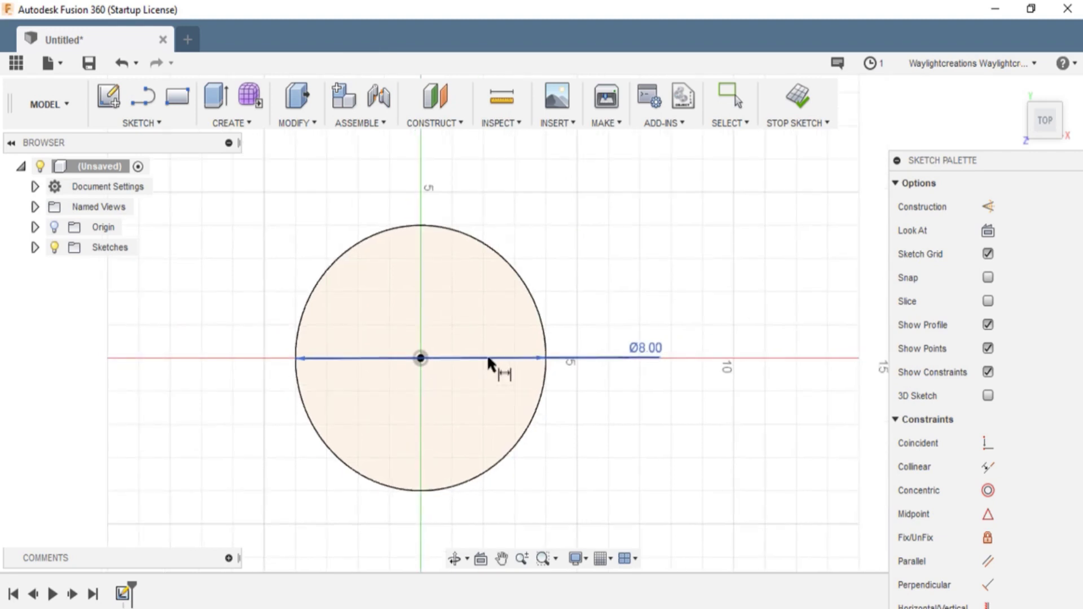
{"action": "scroll", "coordinate": [488, 361], "scroll_direction": "down", "scroll_amount": 2}
{"action": "scroll", "coordinate": [488, 358], "scroll_direction": "up", "scroll_amount": 2}
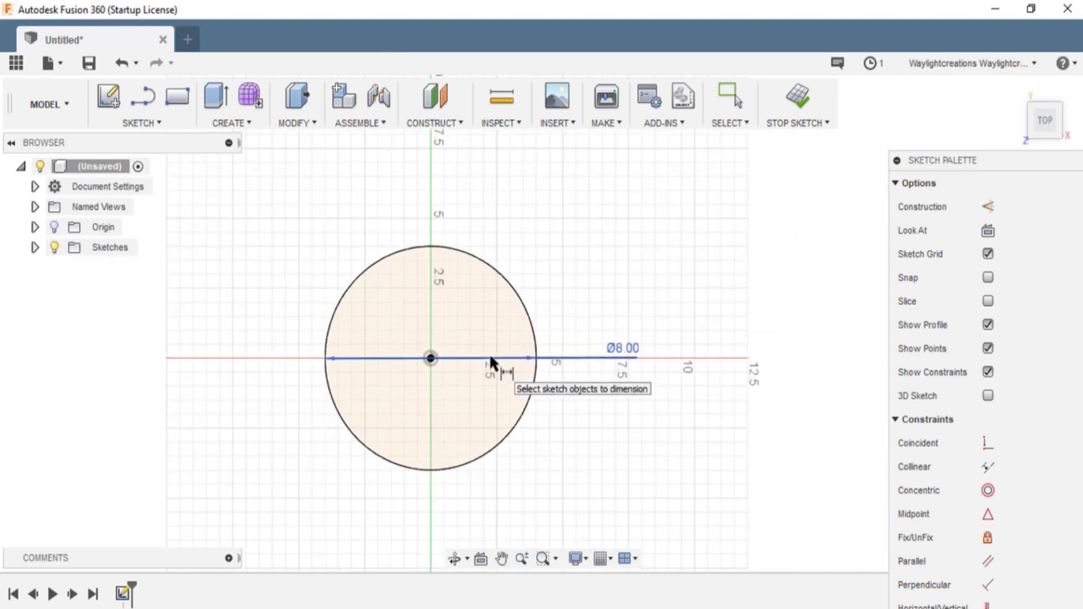
{"action": "scroll", "coordinate": [489, 352], "scroll_direction": "up", "scroll_amount": 1}
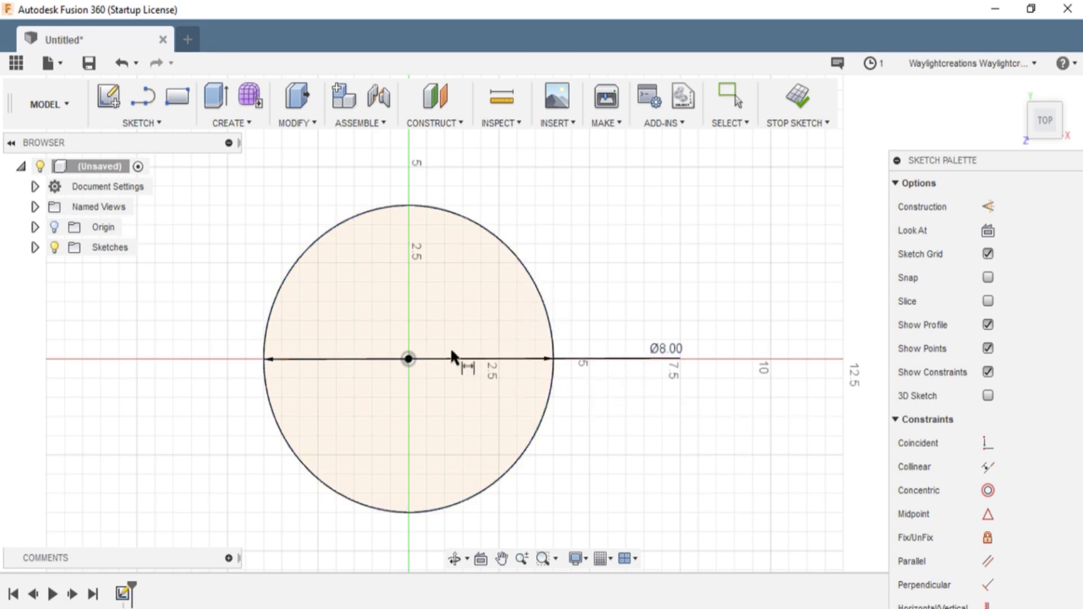
Draw a second centre-diameter circle at the origin inside the 8 in circle
{"action": "left_click", "coordinate": [151, 132]}
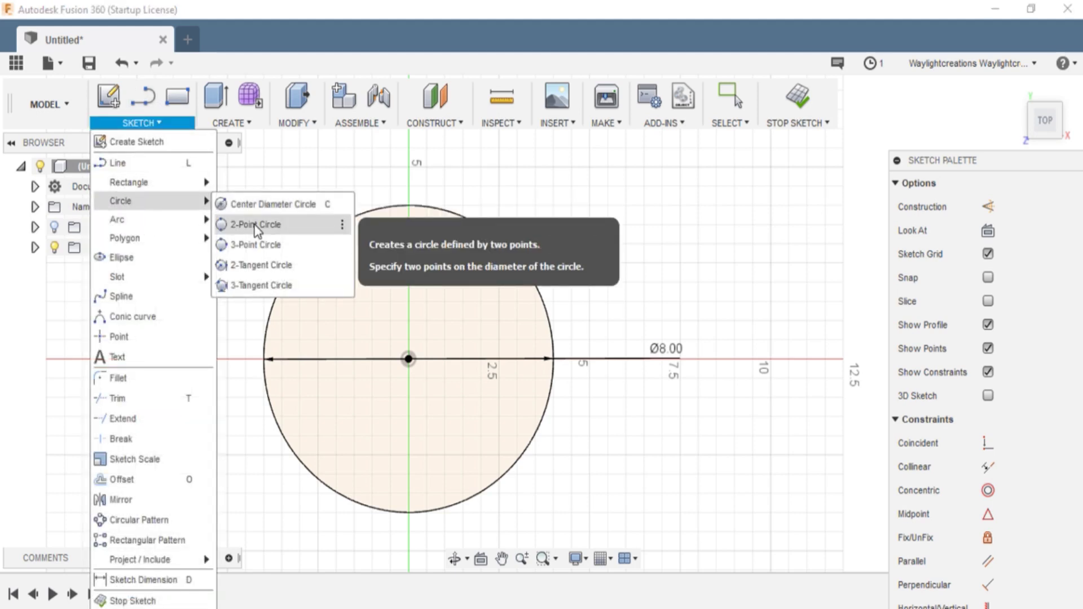
{"action": "left_click", "coordinate": [264, 204]}
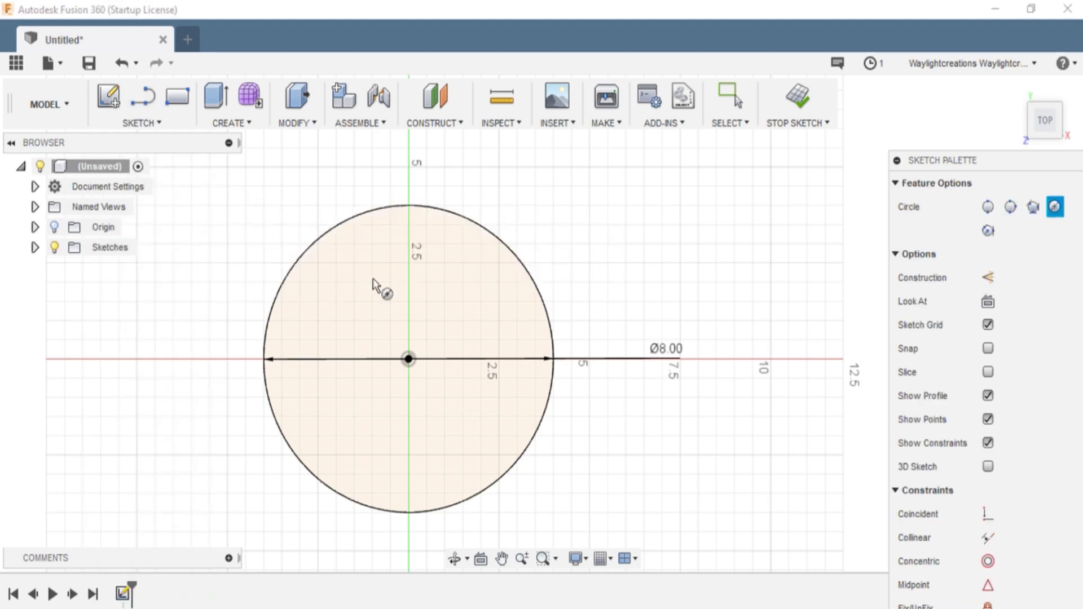
{"action": "left_click", "coordinate": [409, 359]}
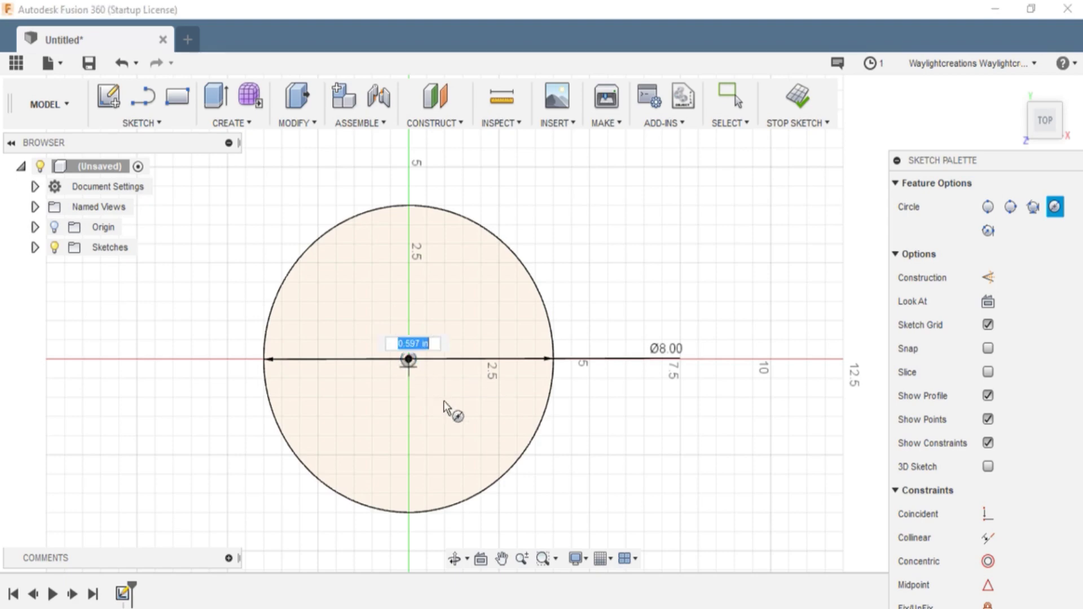
{"action": "left_click", "coordinate": [475, 430]}
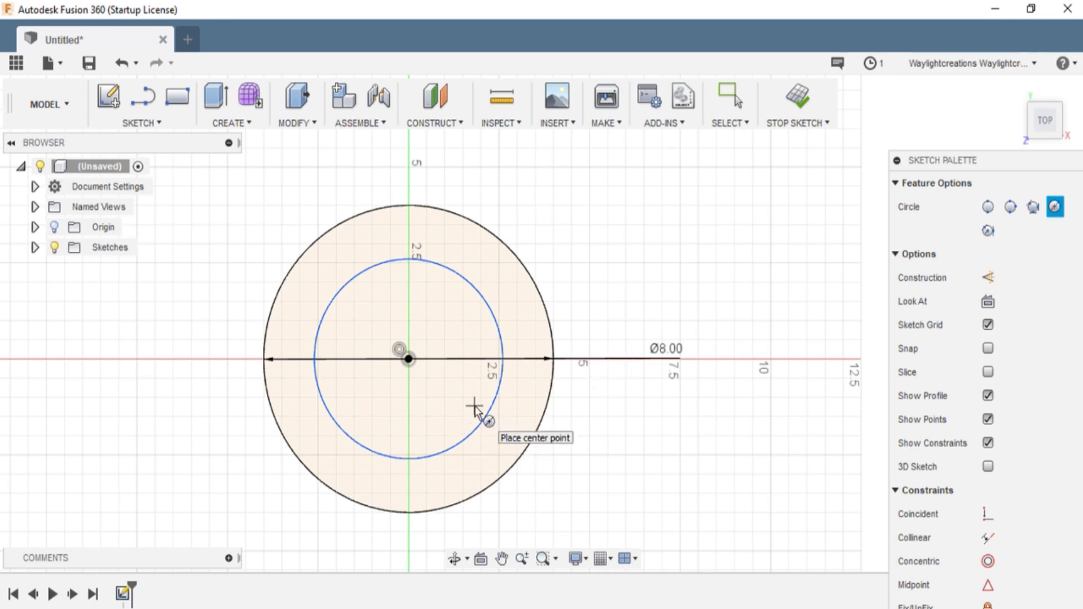
Dimension the inner circle at 6.5 in, then edit the dimension to 5 in
{"action": "key", "text": "d"}
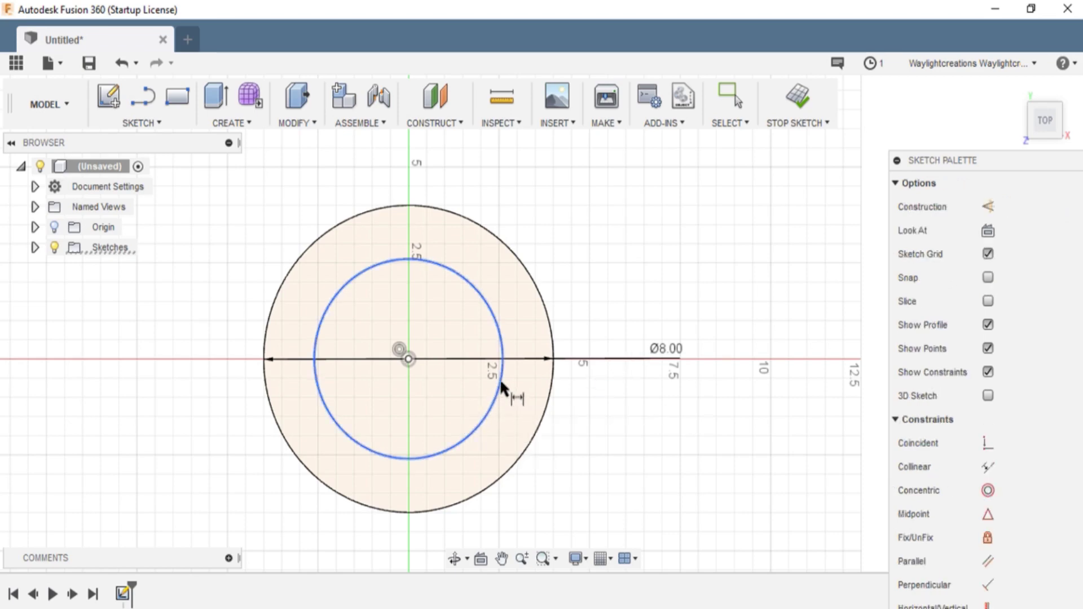
{"action": "left_click", "coordinate": [503, 390]}
{"action": "left_click", "coordinate": [628, 440]}
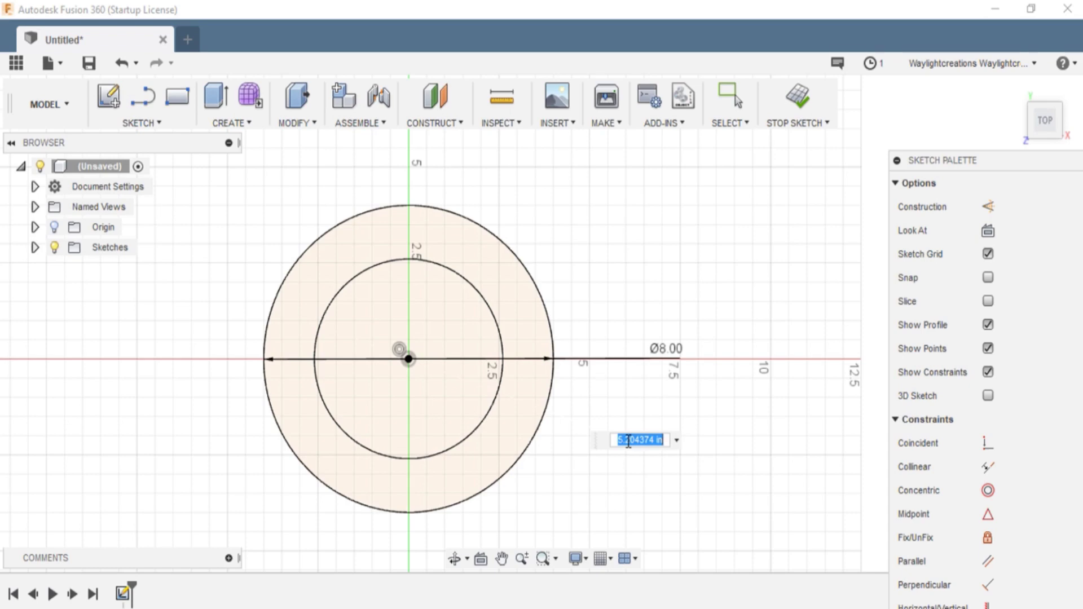
{"action": "type", "text": "6.5"}
{"action": "key", "text": "Return"}
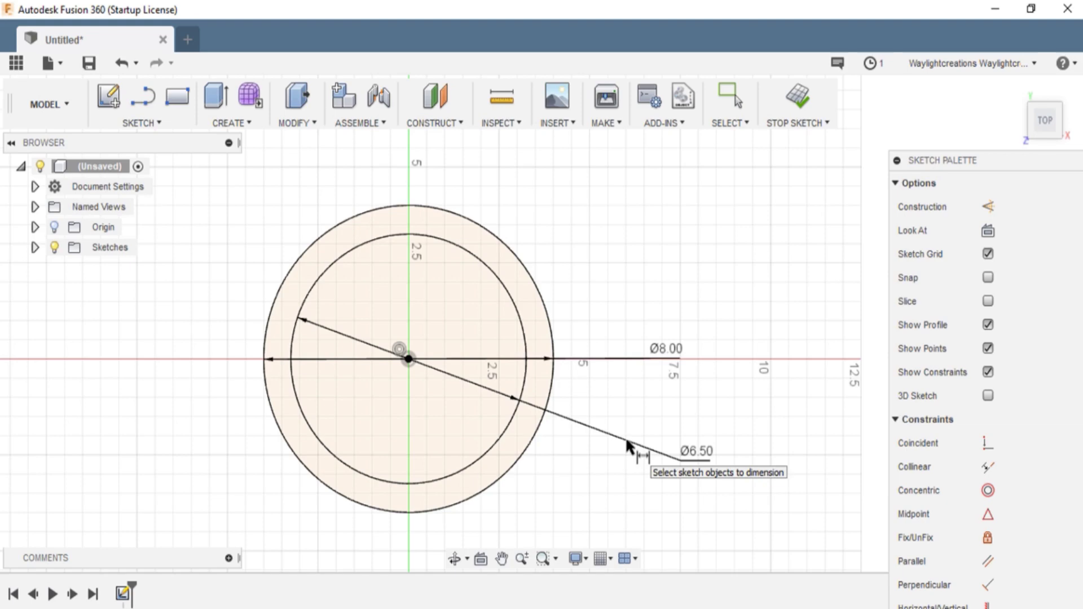
{"action": "double_click", "coordinate": [701, 457]}
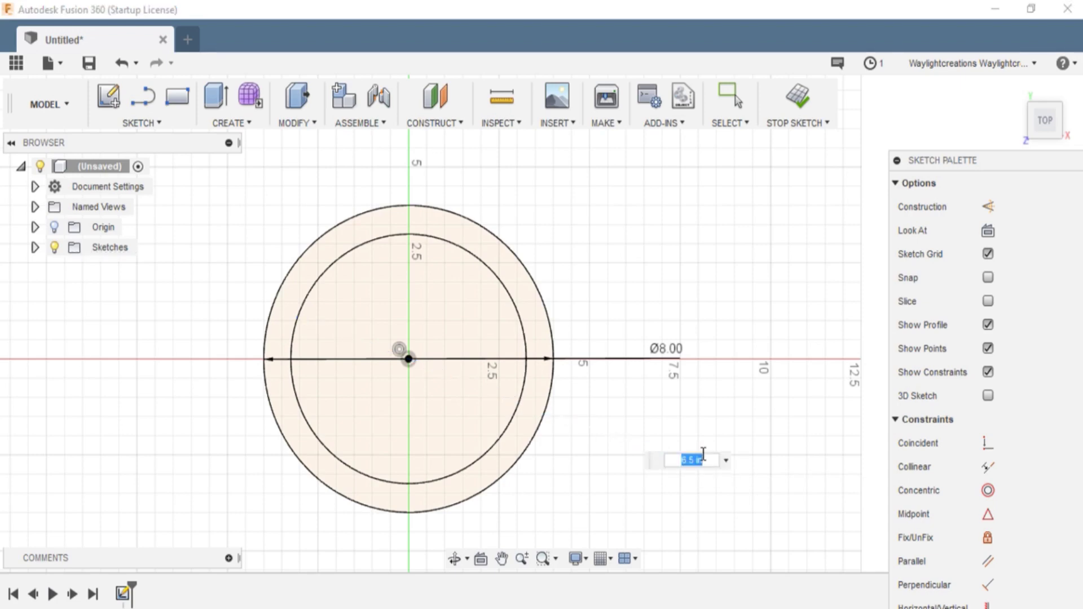
{"action": "type", "text": "5"}
{"action": "key", "text": "Return"}
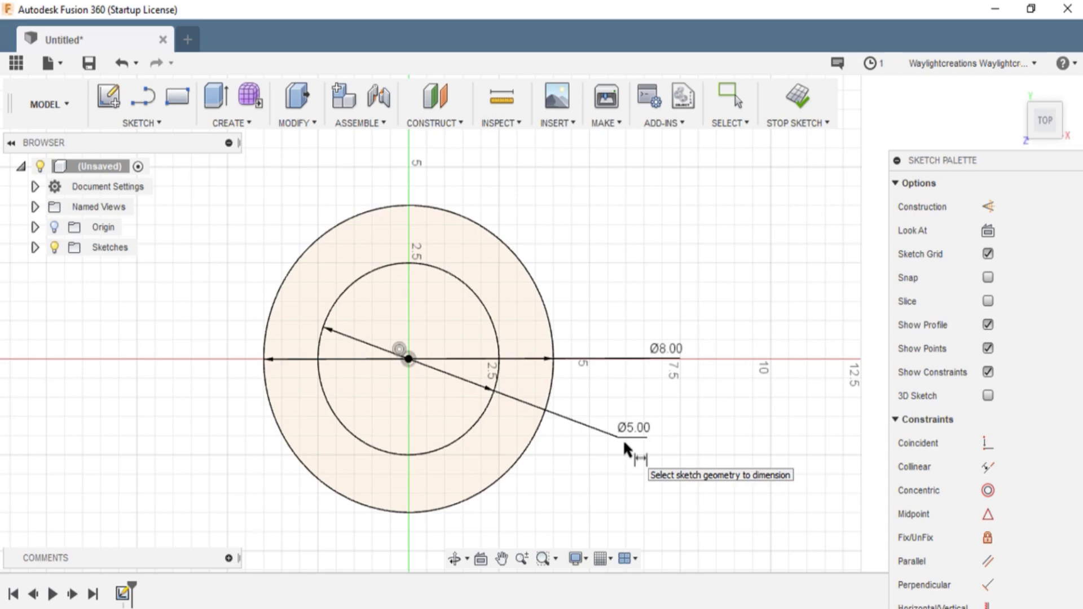
Try a dimension across the ring's width and dismiss the over-constrained warning
{"action": "left_click", "coordinate": [336, 399]}
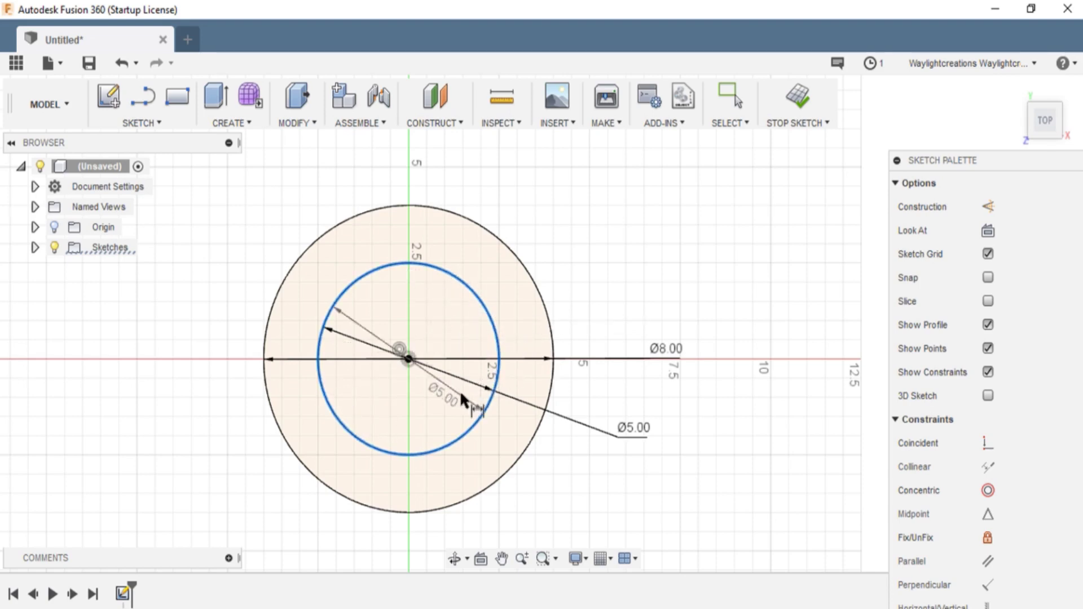
{"action": "key", "text": "Escape"}
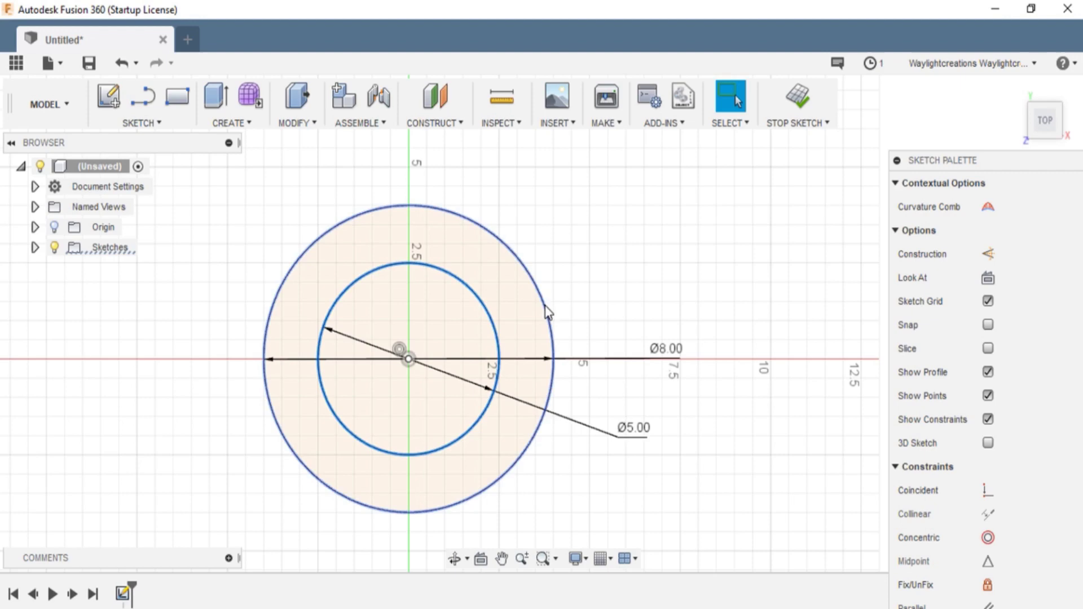
{"action": "left_click", "coordinate": [547, 312]}
{"action": "key", "text": "ctrl+a"}
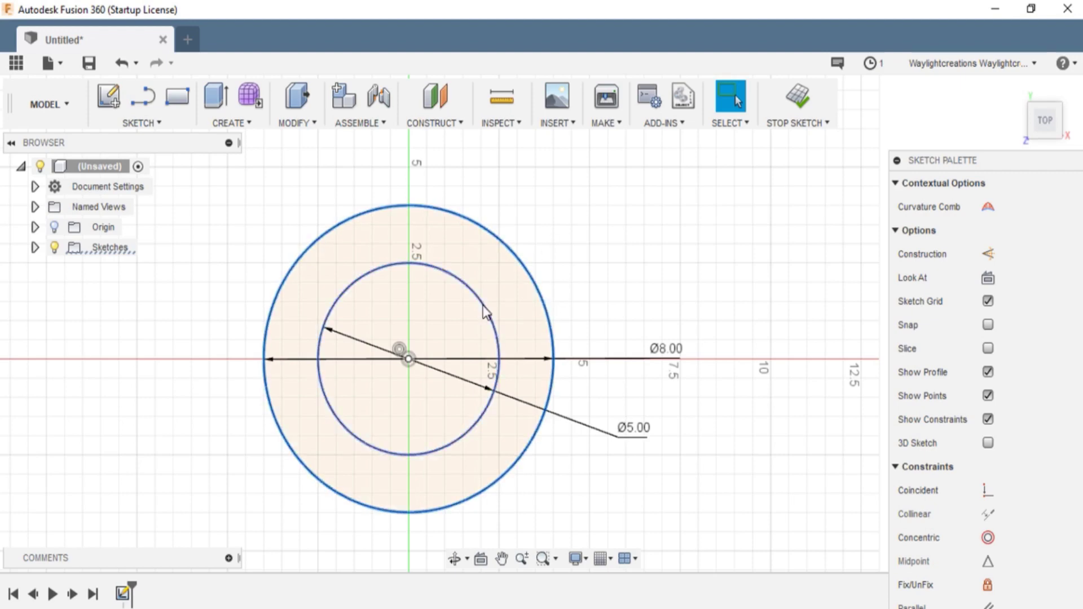
{"action": "key", "text": "d"}
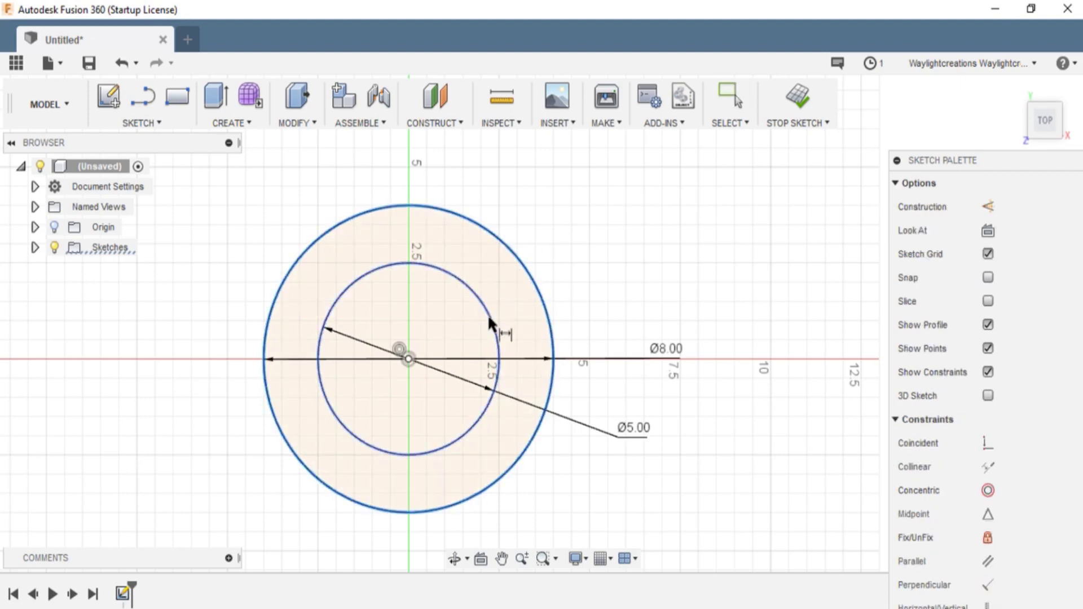
{"action": "left_click", "coordinate": [502, 313]}
{"action": "left_click", "coordinate": [533, 292]}
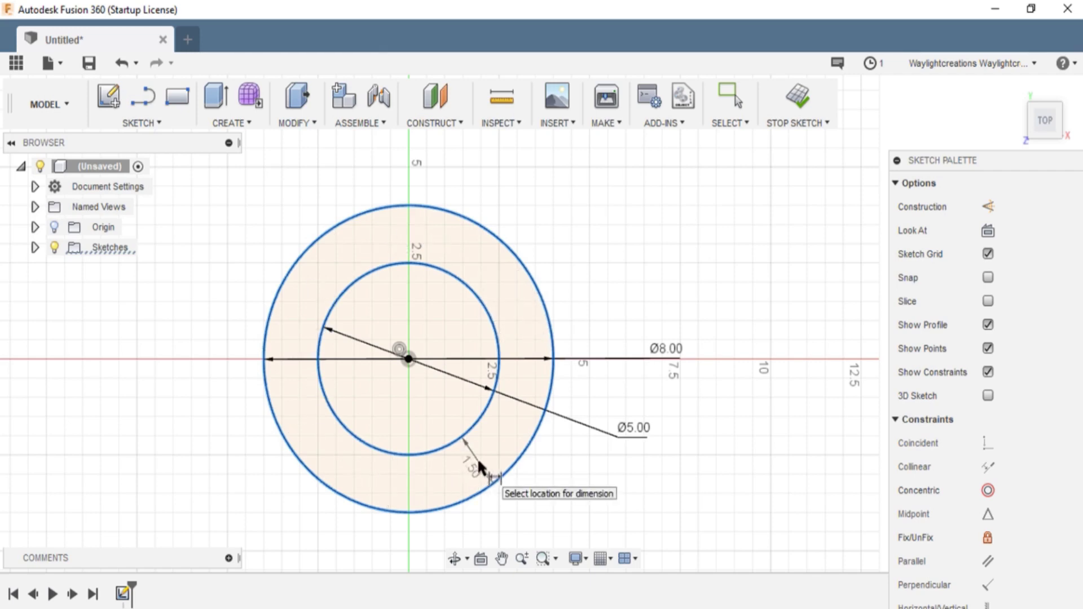
{"action": "left_click", "coordinate": [478, 463]}
{"action": "left_click", "coordinate": [670, 387]}
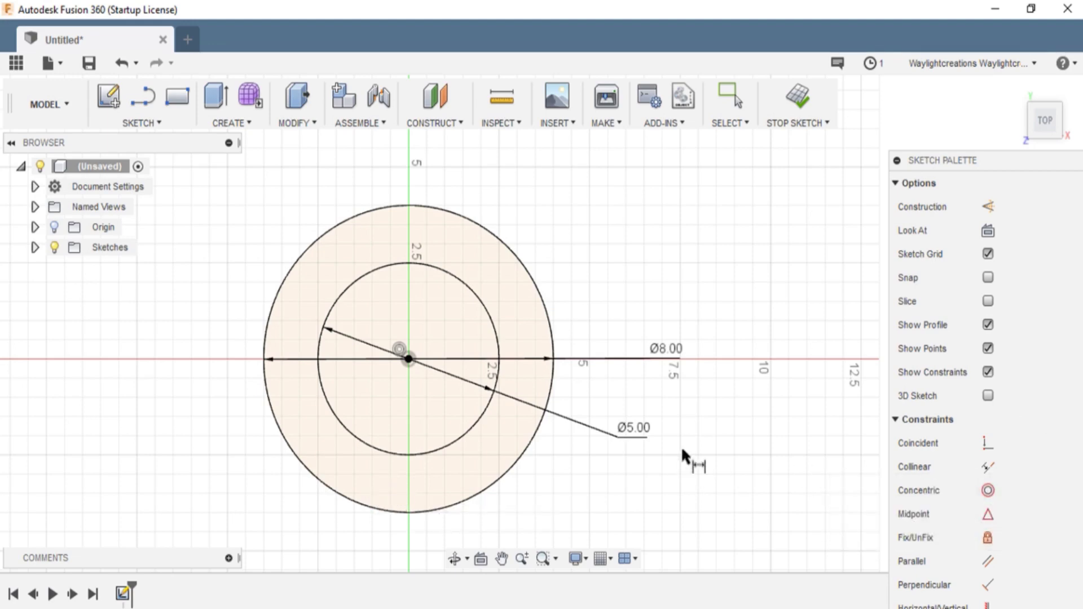
Delete the Ø5.00 and Ø8.00 diameter dimensions
{"action": "left_click", "coordinate": [640, 432]}
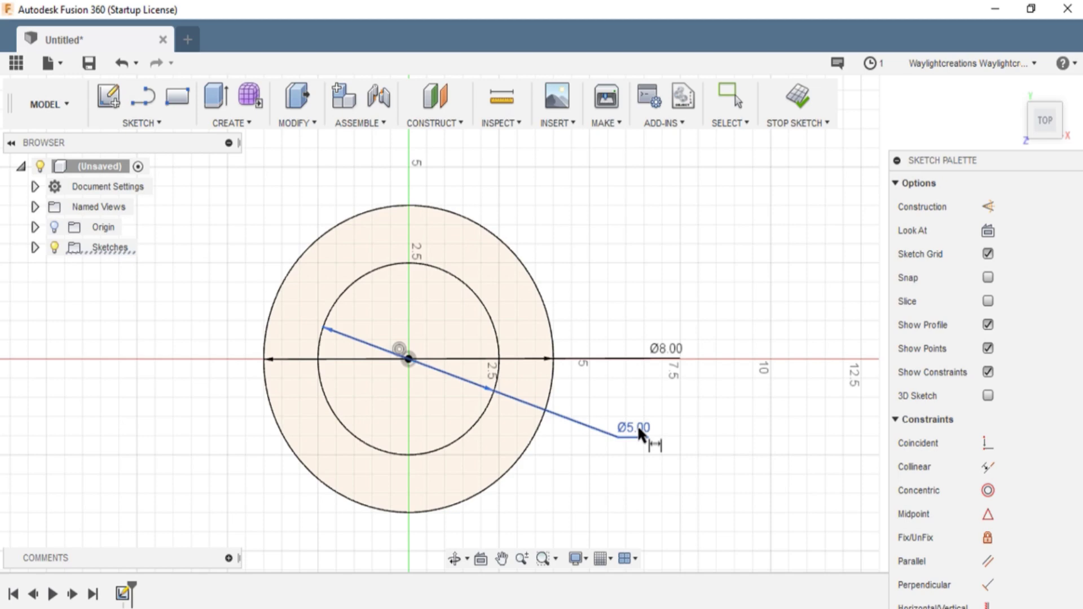
{"action": "key", "text": "Delete"}
{"action": "left_click", "coordinate": [670, 355]}
{"action": "key", "text": "Delete"}
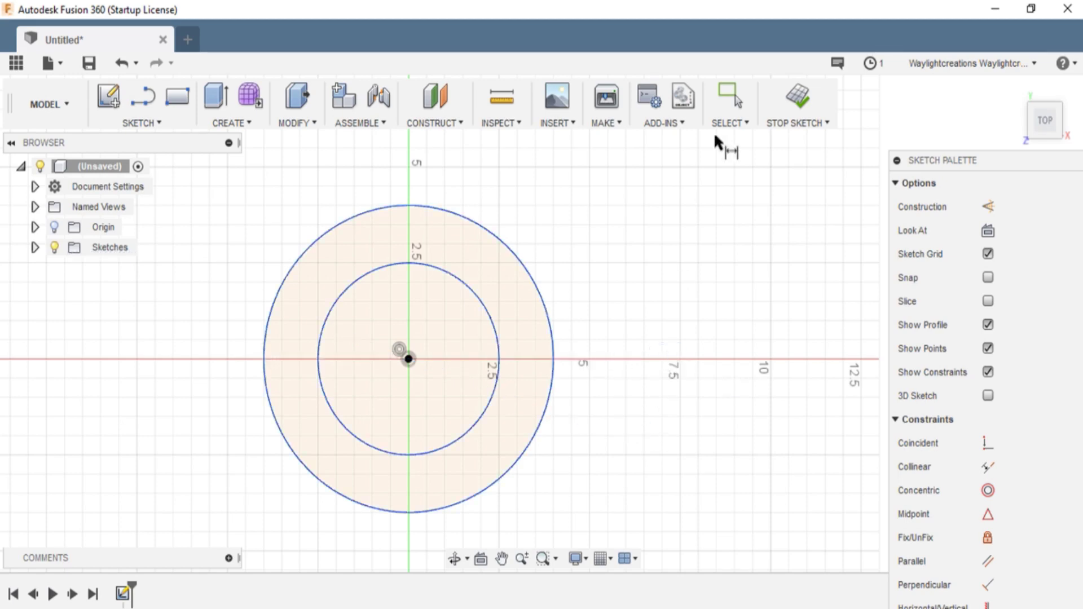
Finish the sketch and extrude the ring profile 0.125 in into a solid washer
{"action": "left_click", "coordinate": [805, 116]}
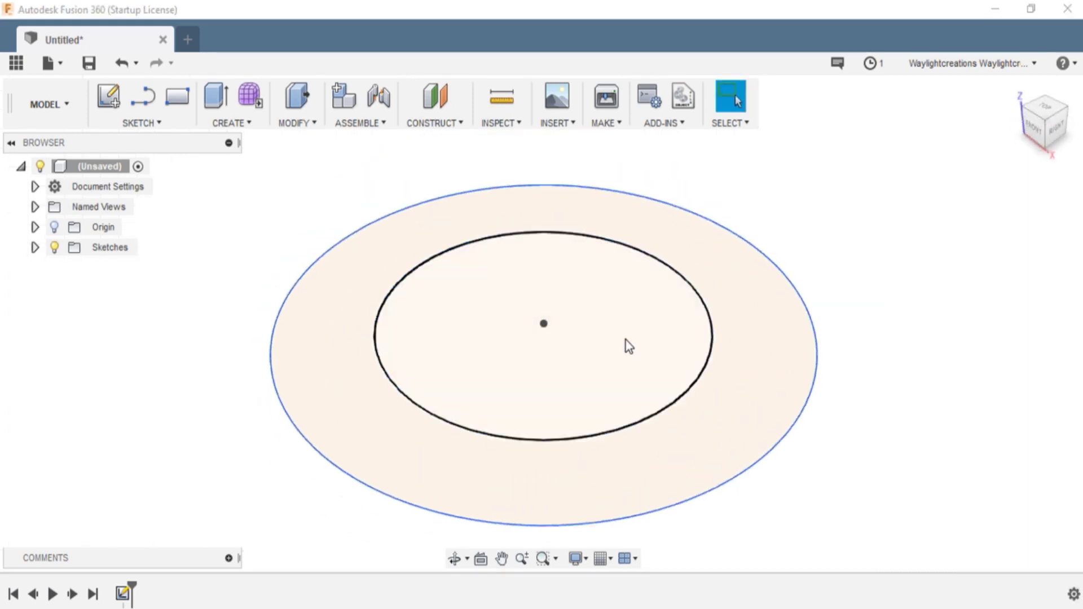
{"action": "left_click", "coordinate": [250, 124]}
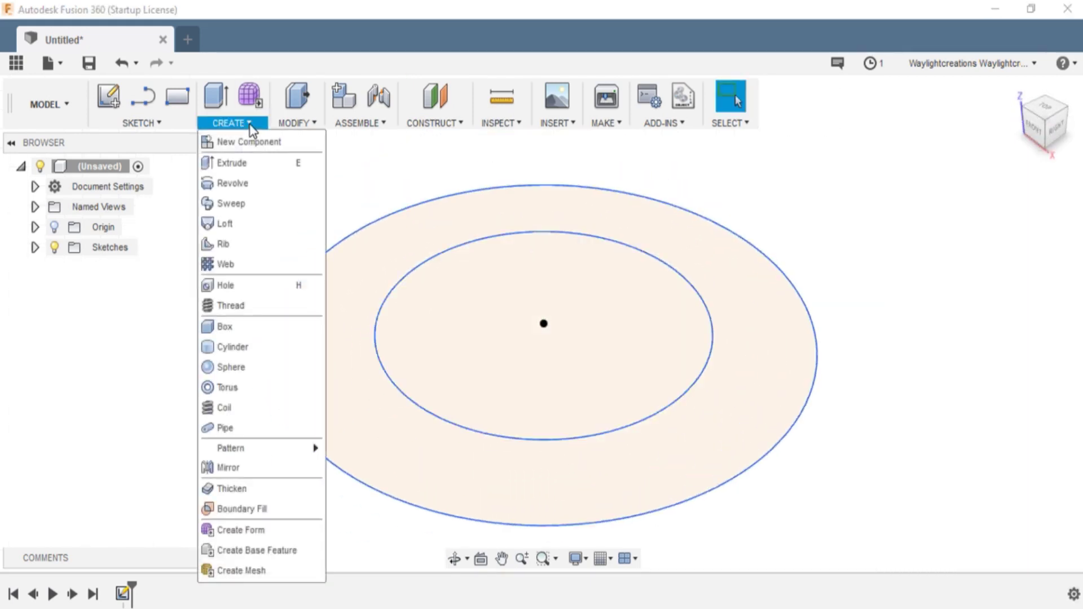
{"action": "left_click", "coordinate": [248, 165]}
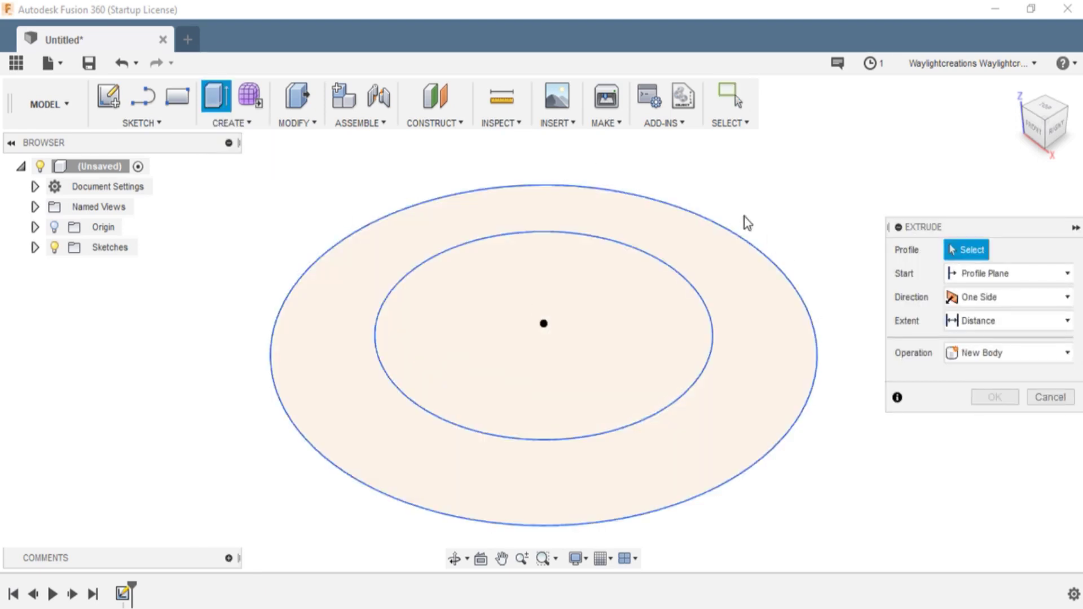
{"action": "left_click", "coordinate": [734, 361]}
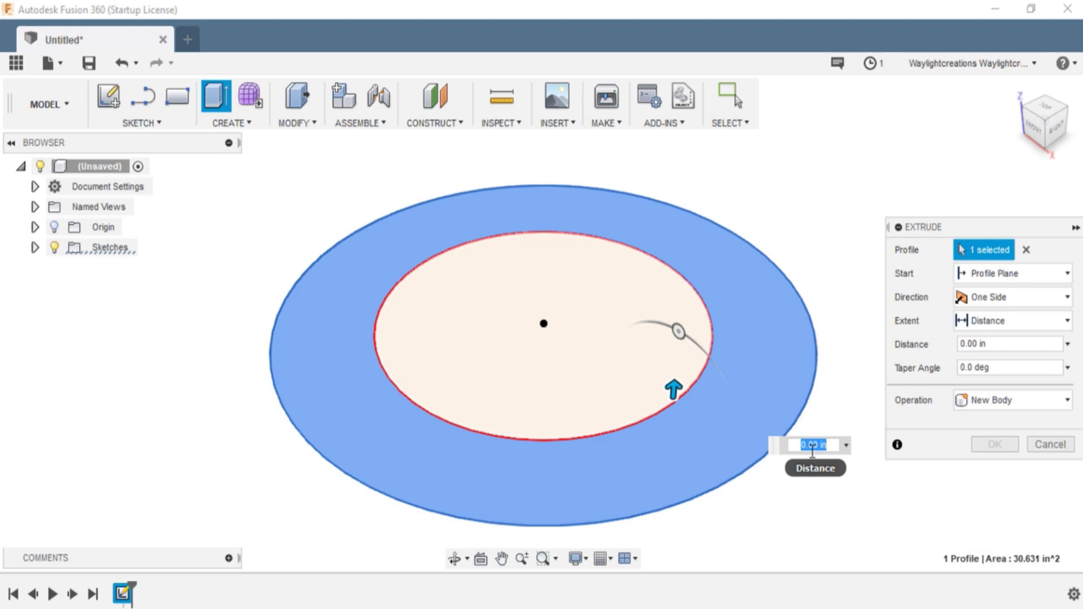
{"action": "key", "text": "BackSpace"}
{"action": "type", "text": ".125"}
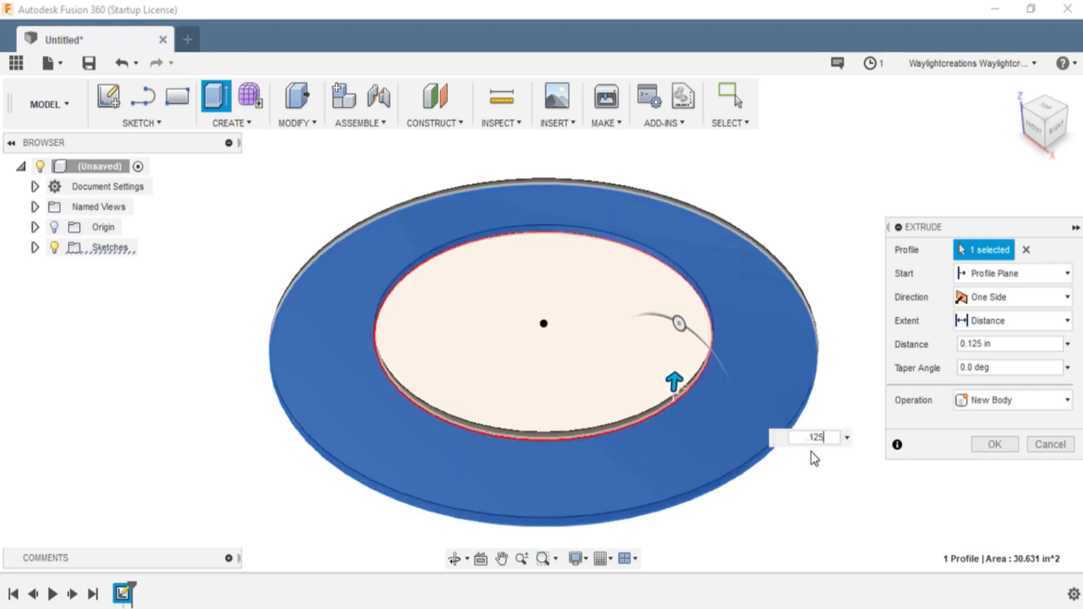
{"action": "key", "text": "Return"}
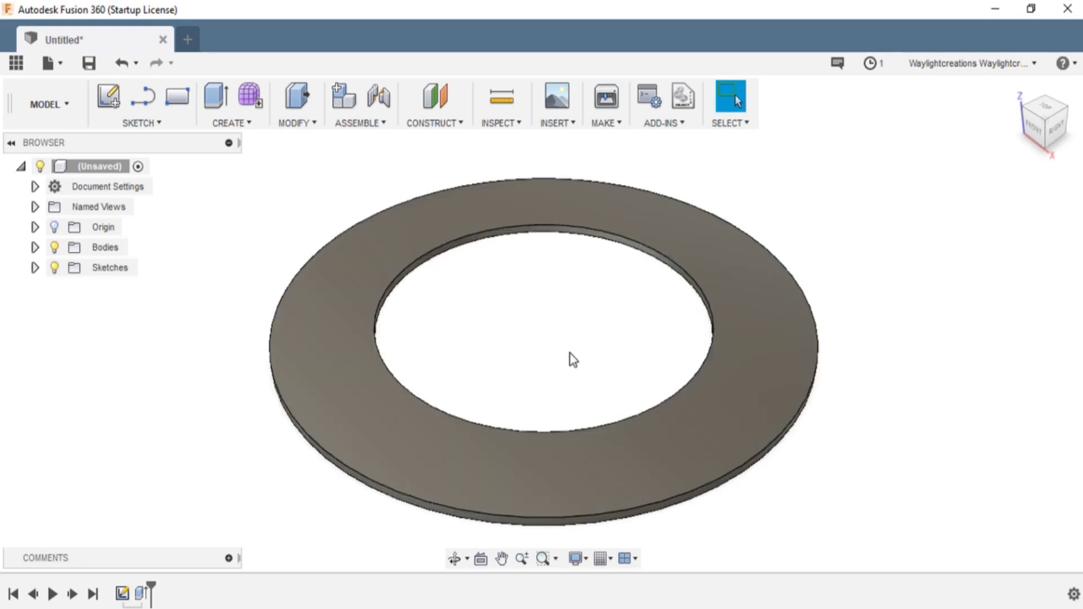
{"action": "middle_click_drag", "start_coordinate": [571, 358], "coordinate": [522, 382]}
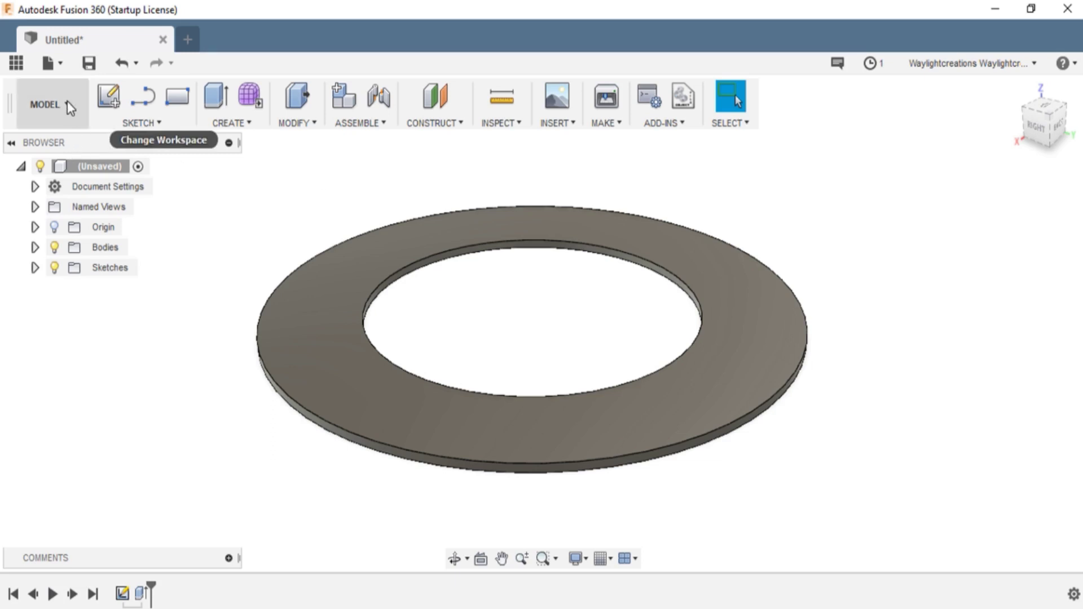
Switch to the CAM workspace and set Inch as the default document units
{"action": "left_click", "coordinate": [70, 107]}
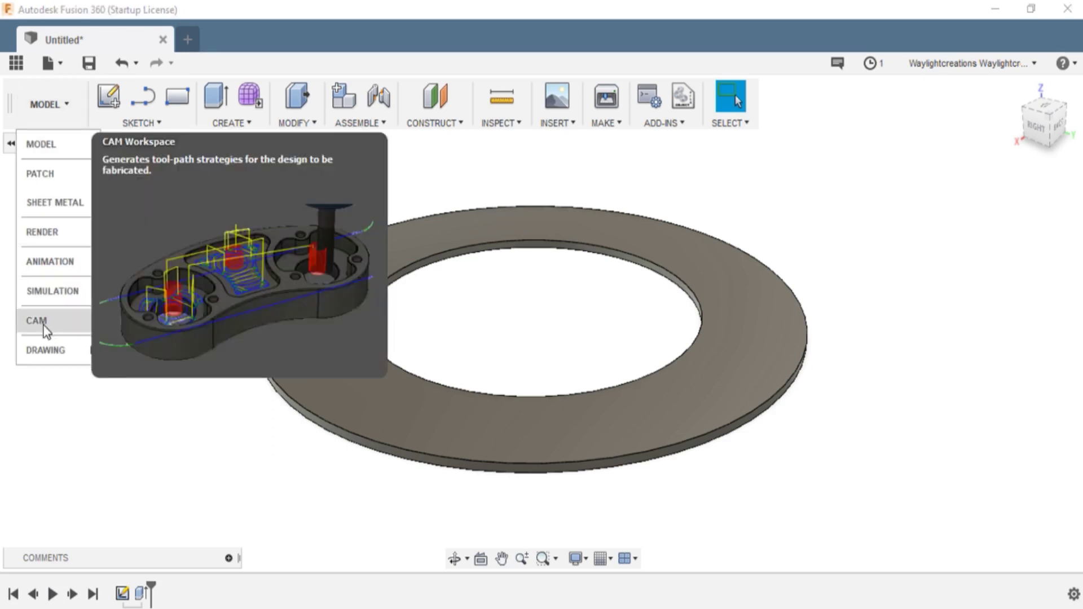
{"action": "left_click", "coordinate": [42, 326]}
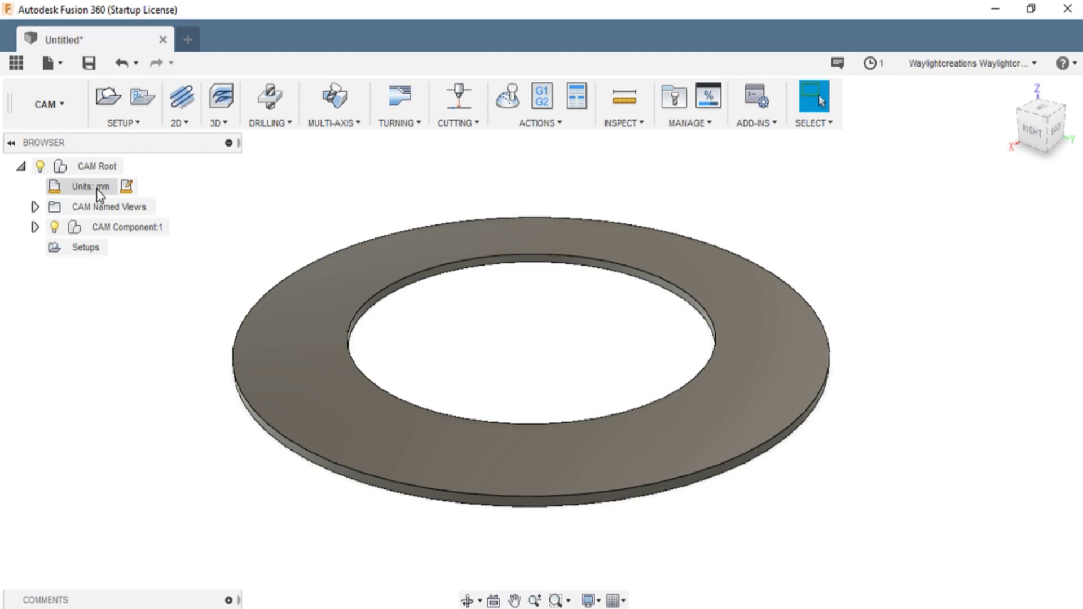
{"action": "left_click", "coordinate": [126, 187]}
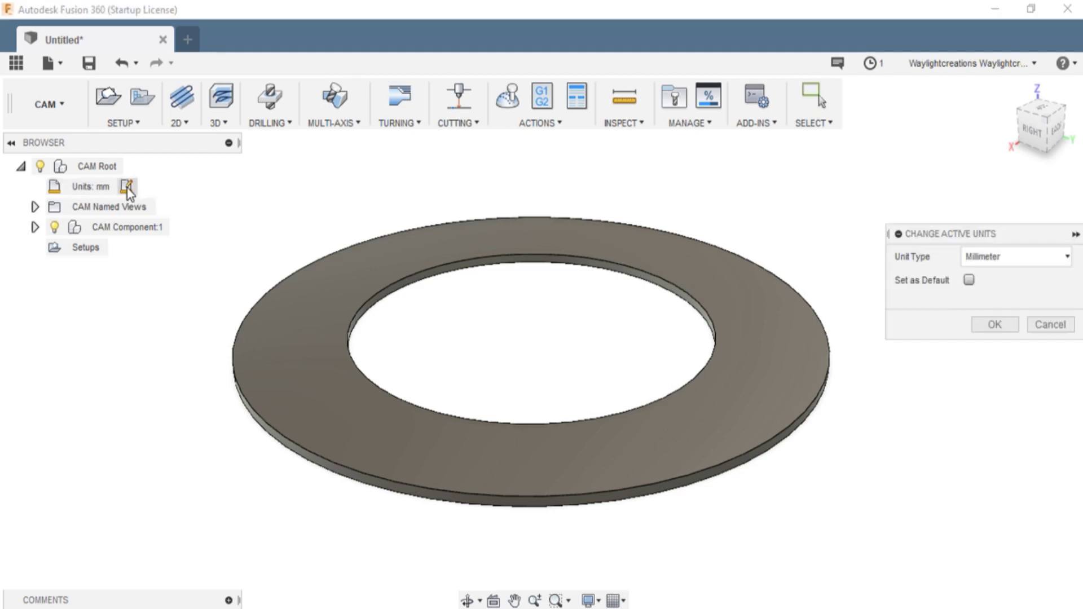
{"action": "left_click", "coordinate": [1039, 257]}
{"action": "left_click", "coordinate": [1010, 297]}
{"action": "left_click", "coordinate": [995, 325]}
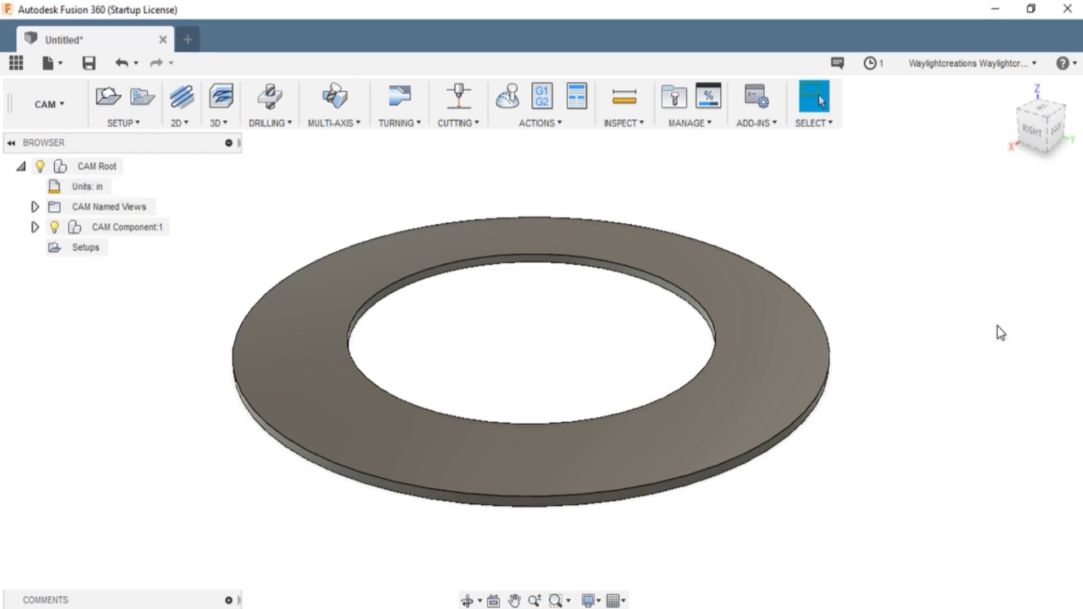
{"action": "left_click", "coordinate": [141, 121]}
Start a new setup keeping model orientation with a Fixed size box stock, orbiting to inspect
{"action": "left_click", "coordinate": [122, 143]}
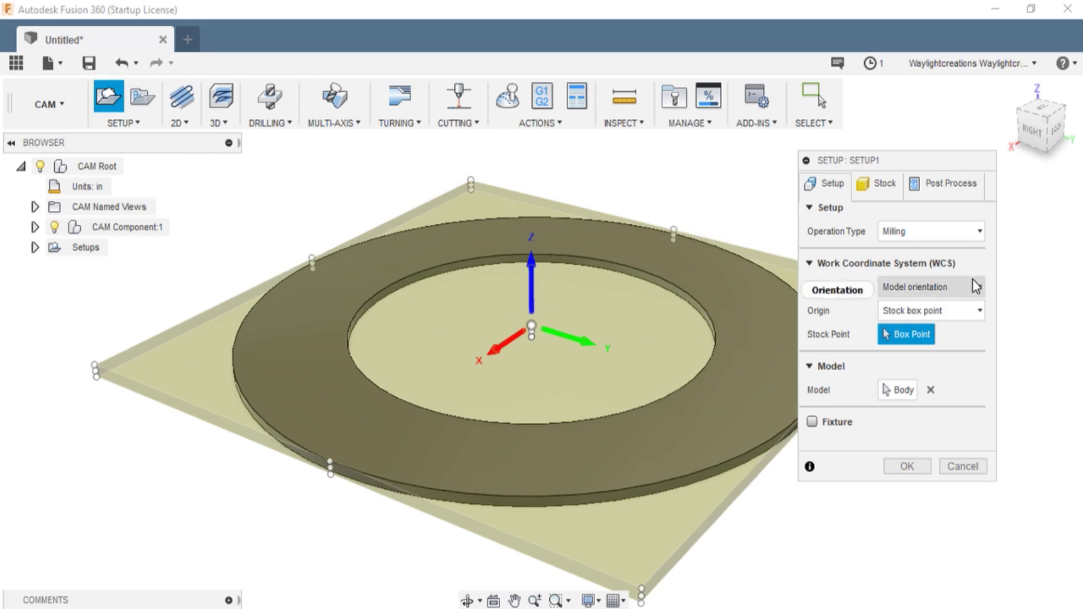
{"action": "left_click", "coordinate": [975, 289]}
{"action": "left_click", "coordinate": [925, 288]}
{"action": "left_click", "coordinate": [877, 183]}
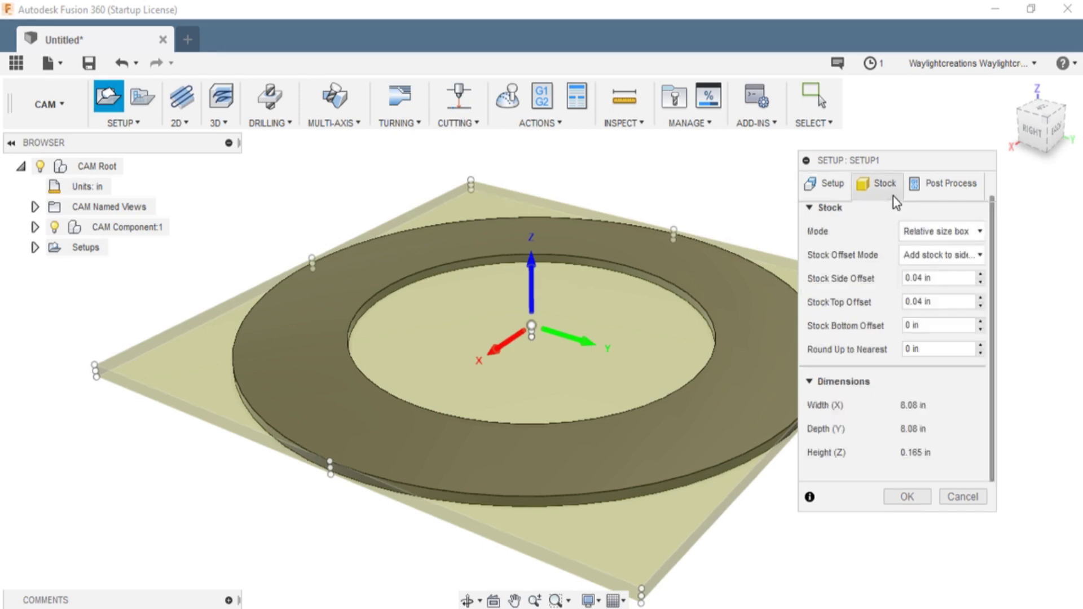
{"action": "left_click", "coordinate": [965, 237]}
{"action": "left_click", "coordinate": [959, 250]}
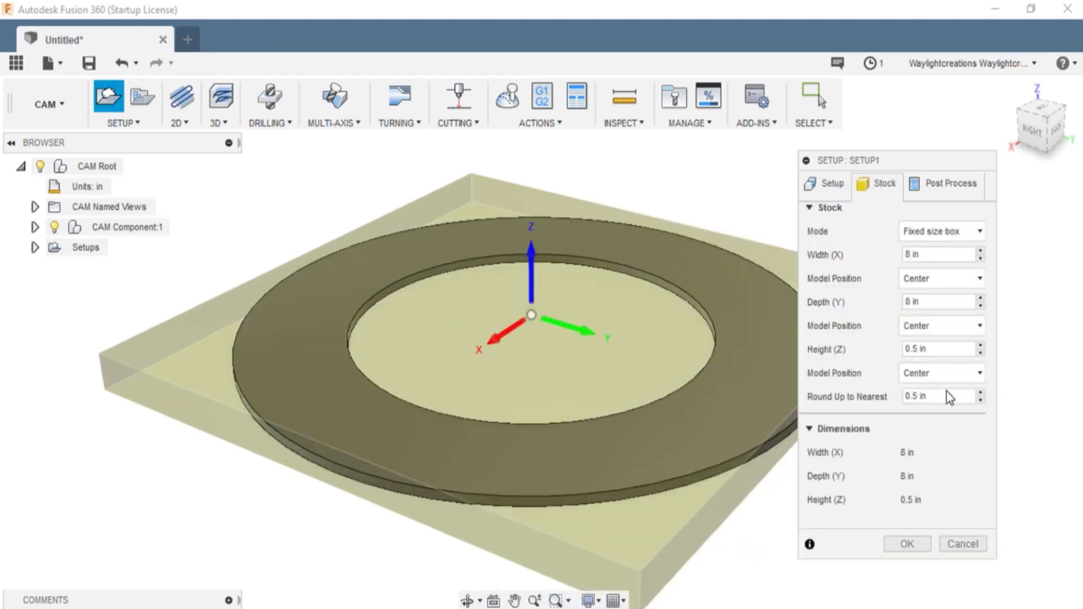
{"action": "left_click_drag", "start_coordinate": [918, 162], "coordinate": [970, 142]}
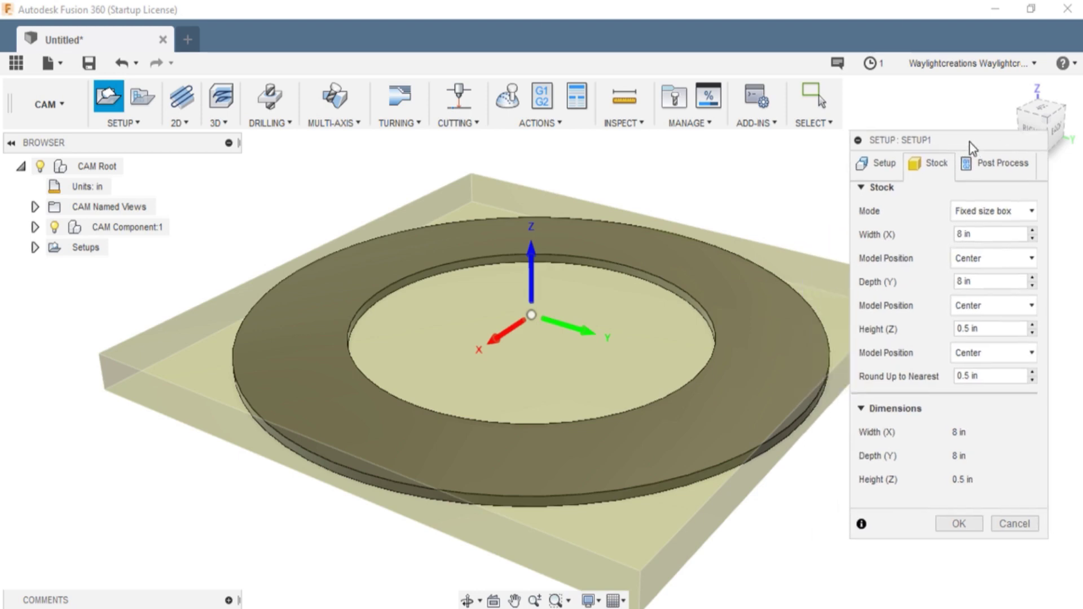
{"action": "middle_click_drag", "start_coordinate": [374, 420], "coordinate": [394, 382], "text": "shift"}
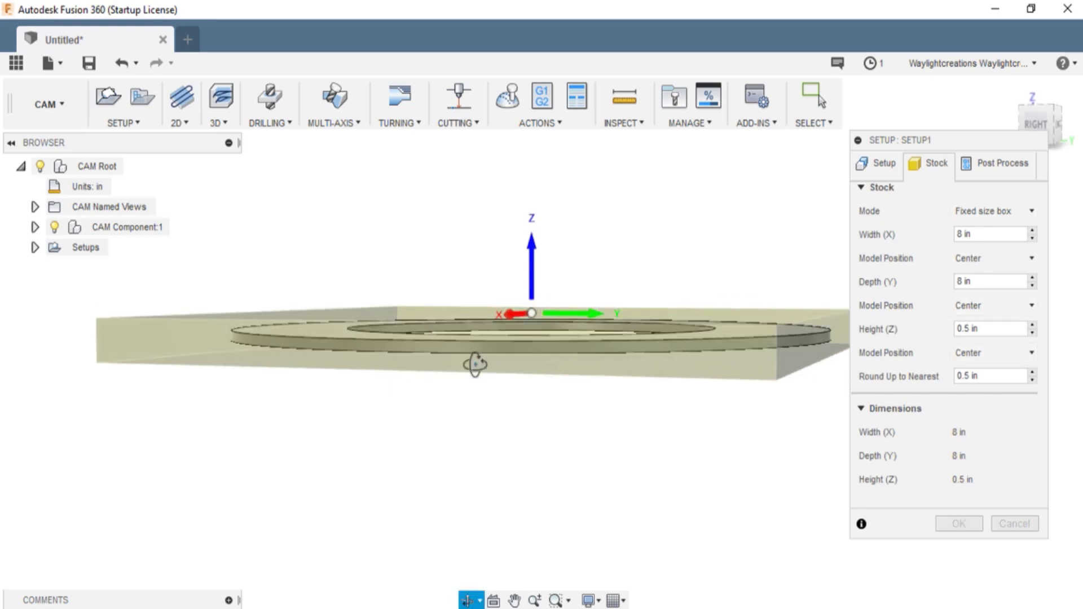
{"action": "middle_click_drag", "start_coordinate": [474, 365], "coordinate": [481, 389], "text": "shift"}
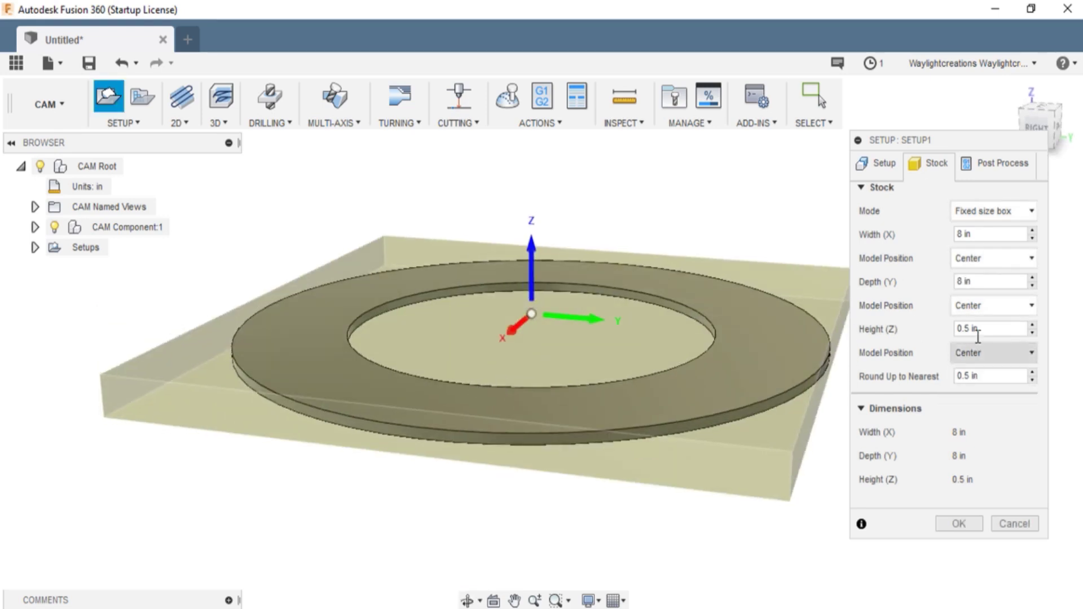
Set the stock box to 9 × 9 in and 0.125 in high, and accept Setup1
{"action": "double_click", "coordinate": [955, 236]}
{"action": "type", "text": "9"}
{"action": "left_click", "coordinate": [964, 282]}
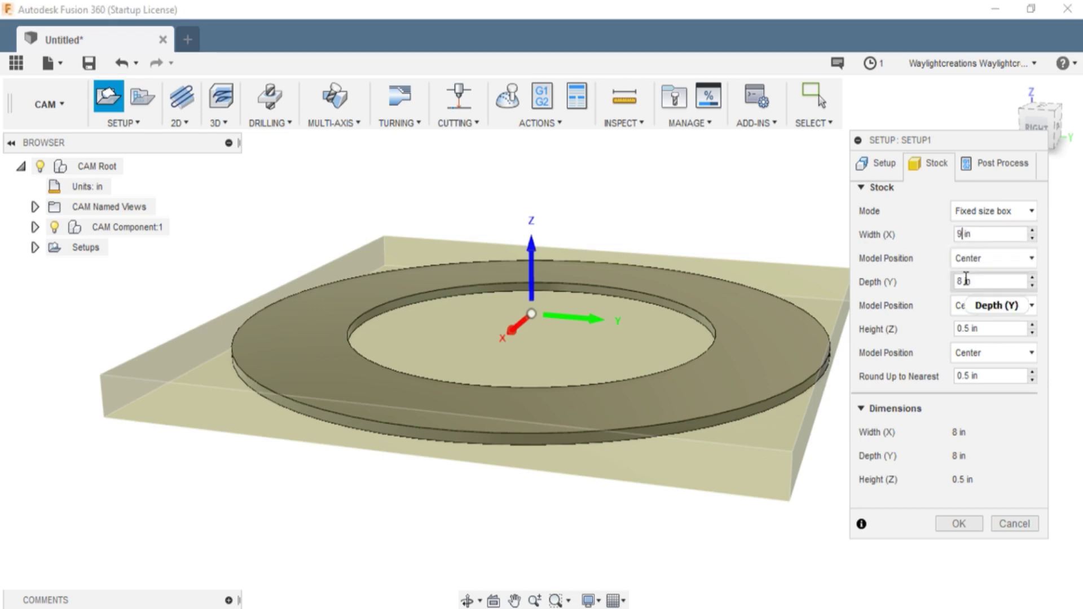
{"action": "type", "text": "9"}
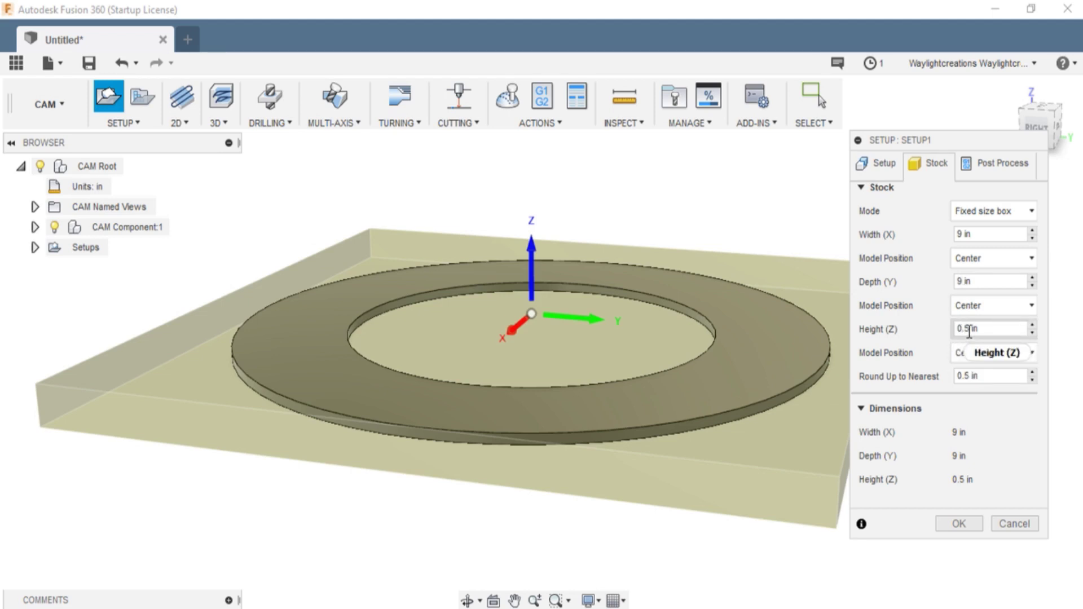
{"action": "double_click", "coordinate": [965, 329]}
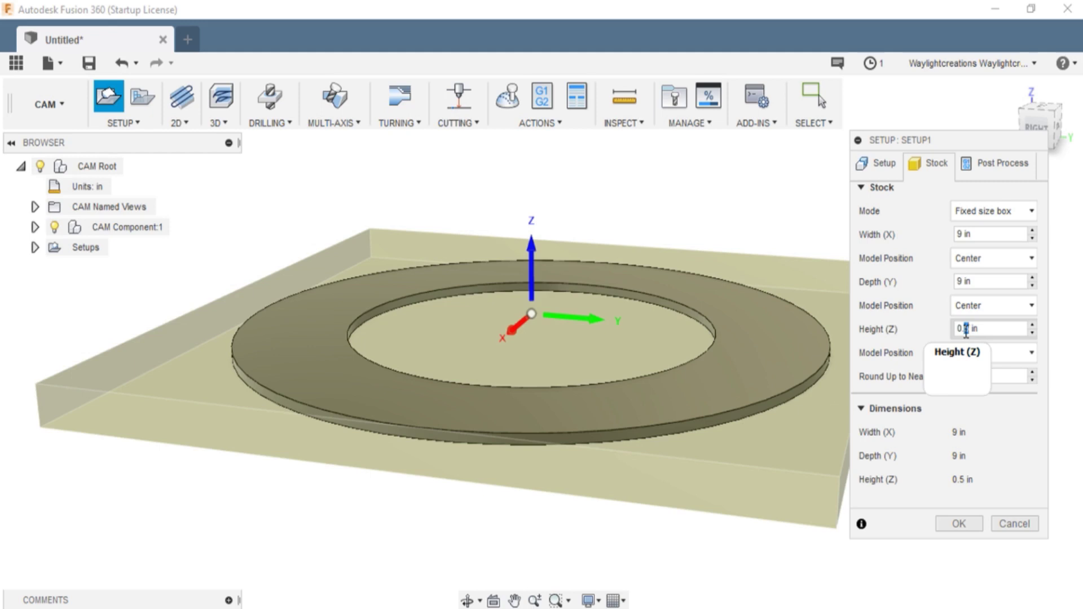
{"action": "type", "text": "125"}
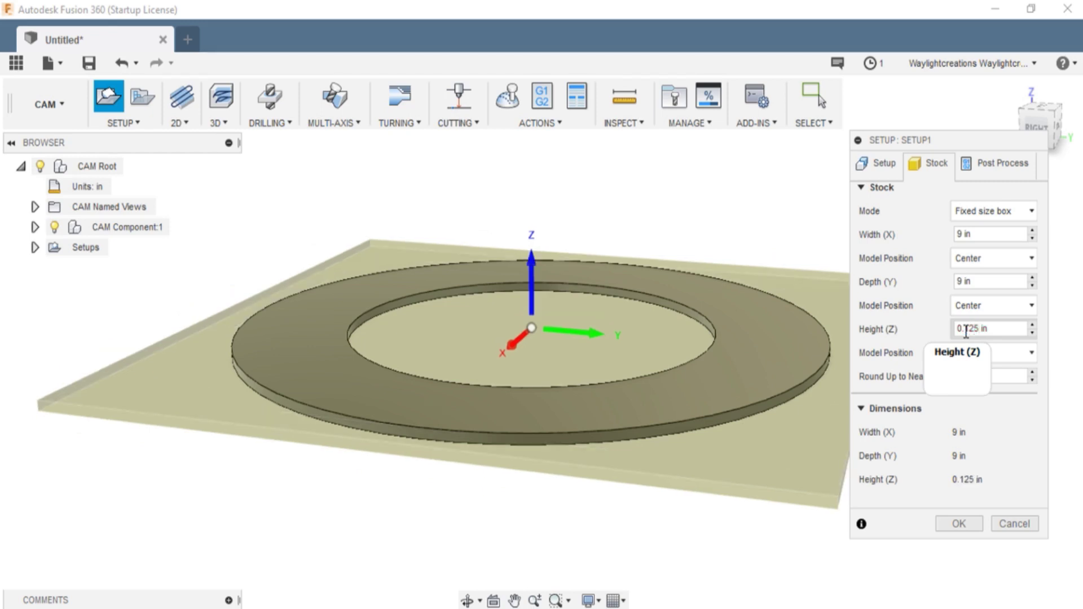
{"action": "key", "text": "Return"}
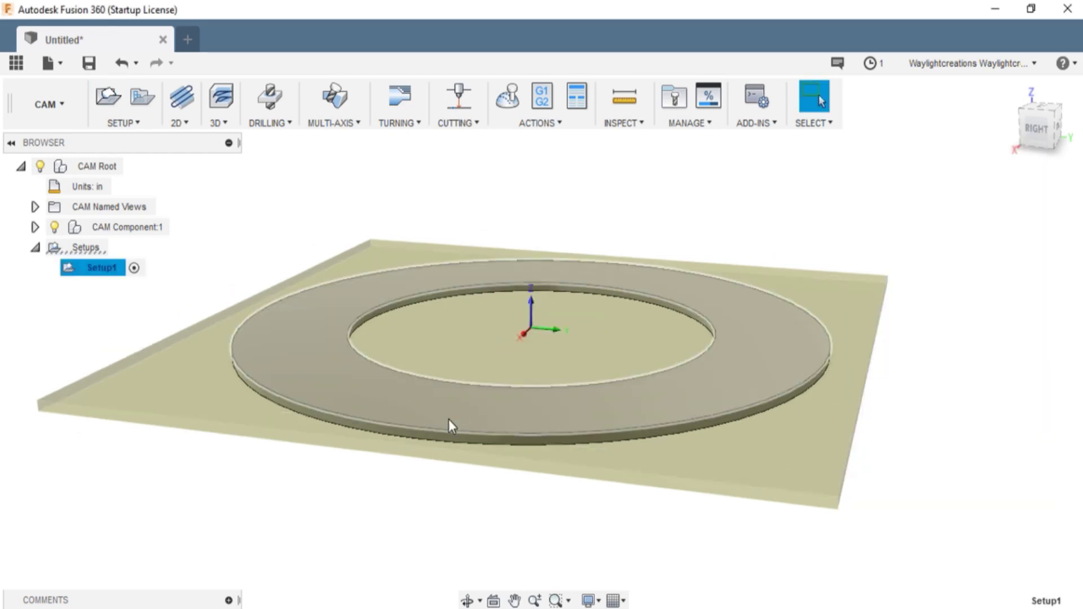
{"action": "middle_click_drag", "start_coordinate": [416, 438], "coordinate": [394, 416]}
{"action": "key", "text": "Escape"}
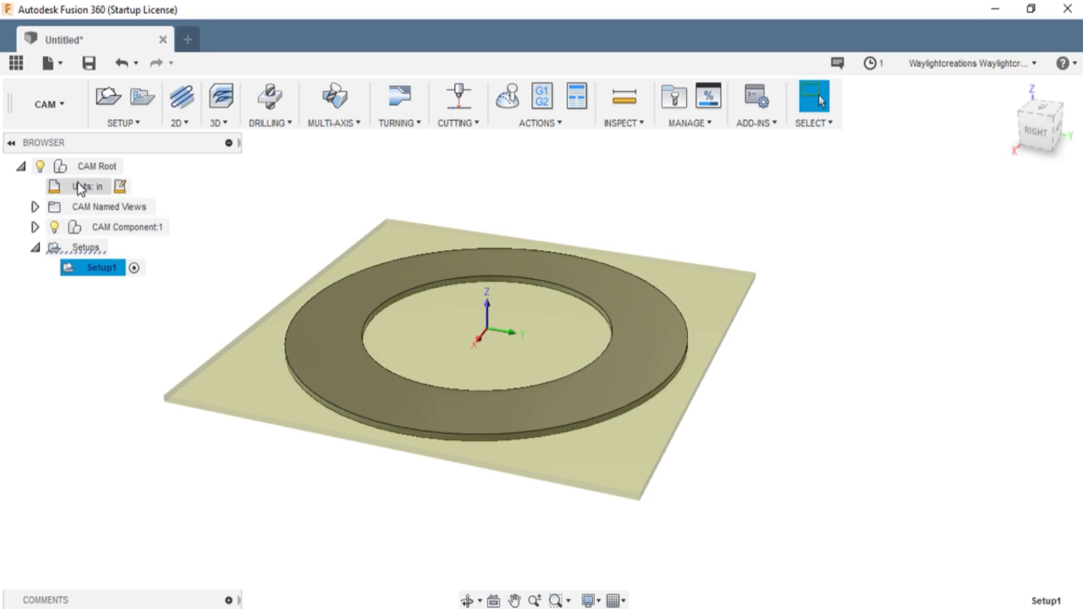
{"action": "left_click", "coordinate": [69, 269]}
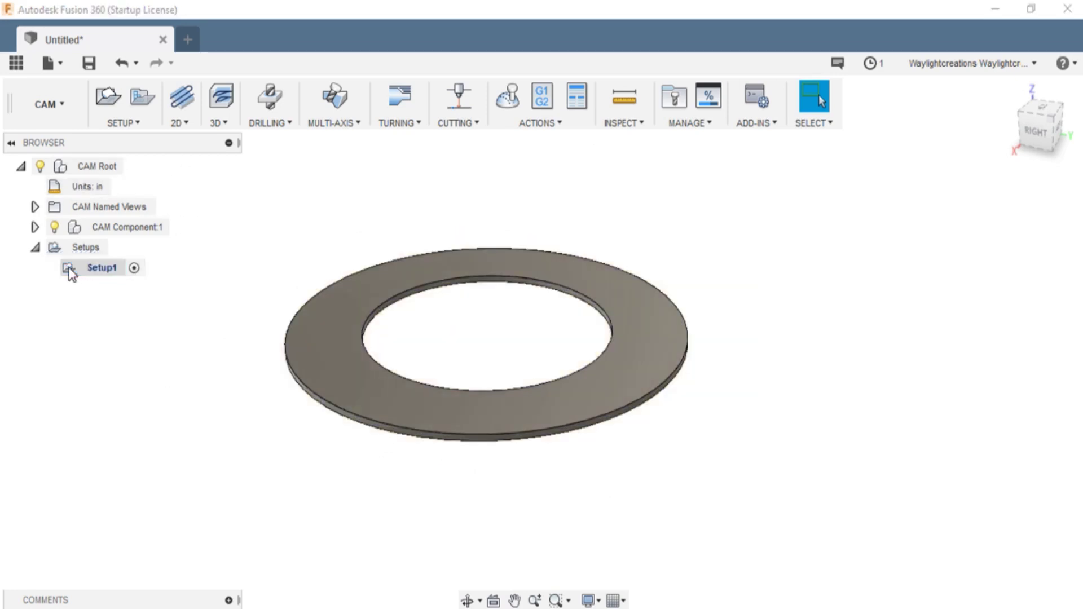
Reopen Setup1, move the work origin to the stock's front-left corner, and confirm it
{"action": "double_click", "coordinate": [76, 270]}
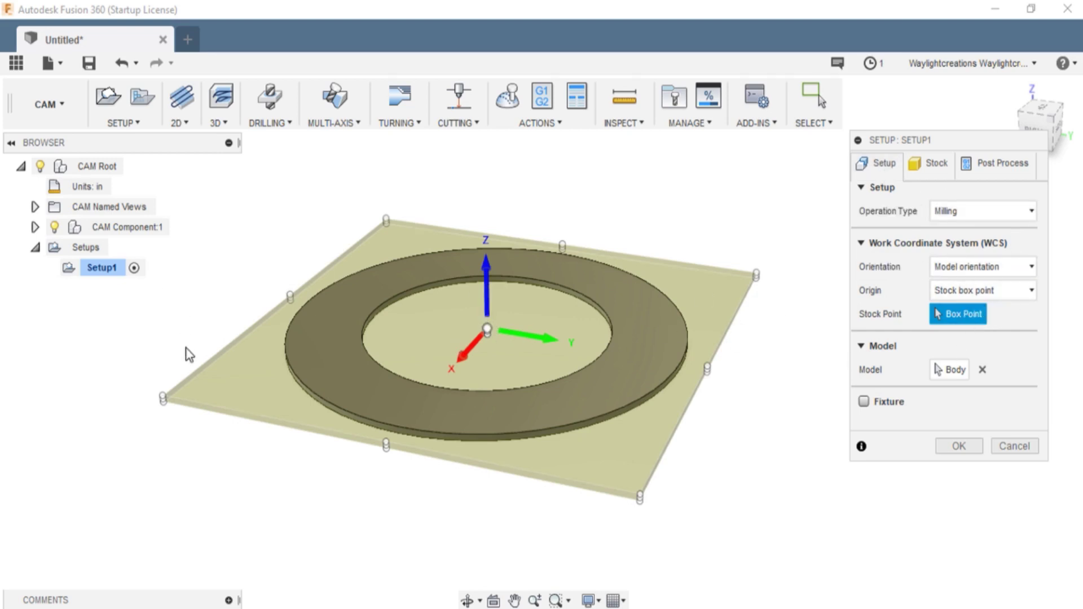
{"action": "left_click", "coordinate": [163, 396]}
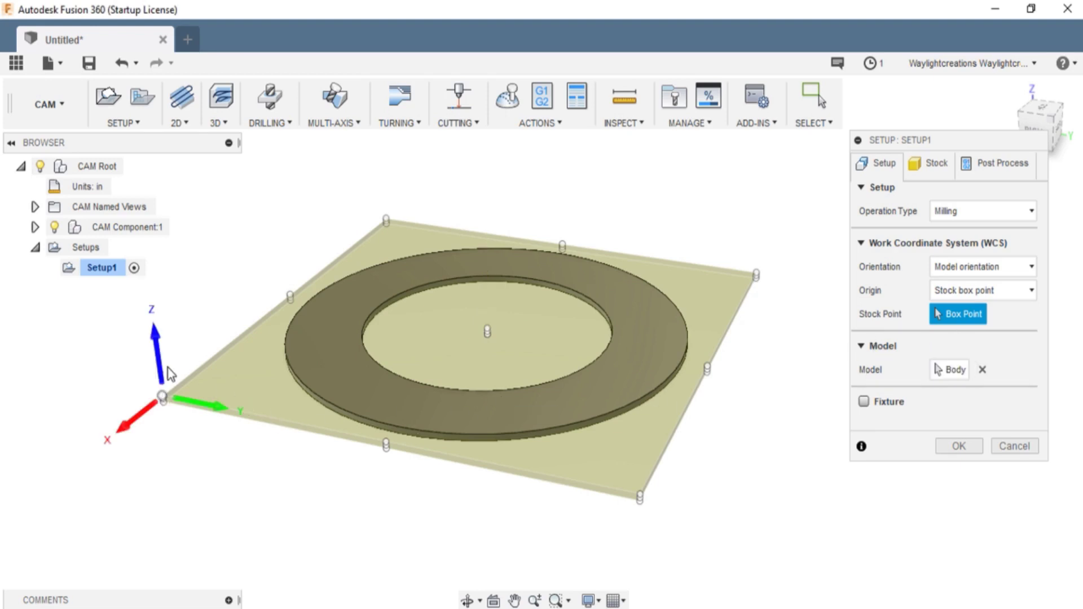
{"action": "scroll", "coordinate": [167, 368], "scroll_direction": "up", "scroll_amount": 5}
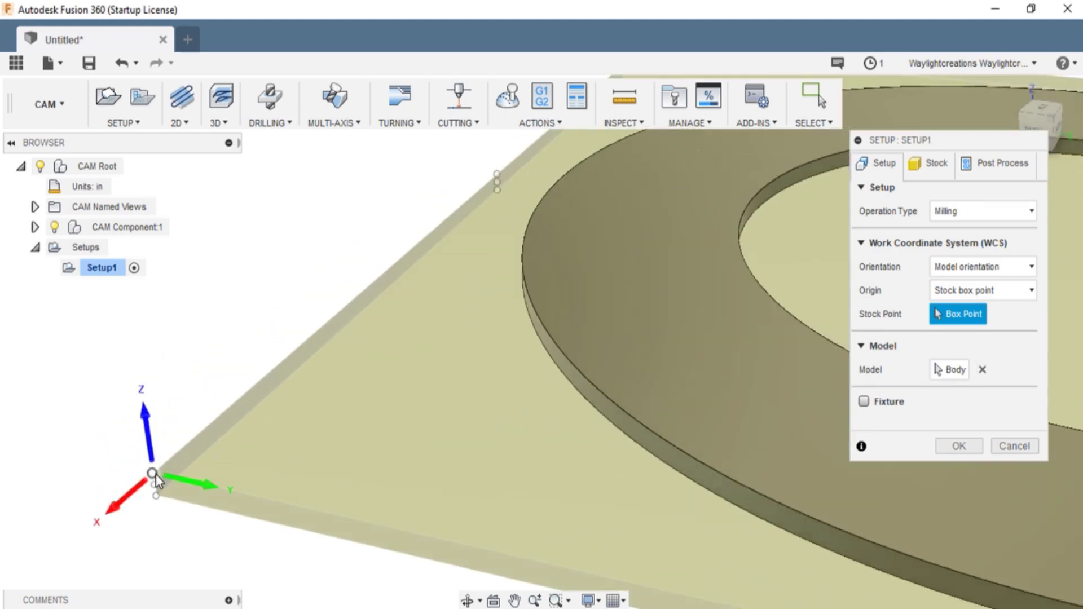
{"action": "scroll", "coordinate": [581, 459], "scroll_direction": "down", "scroll_amount": 5}
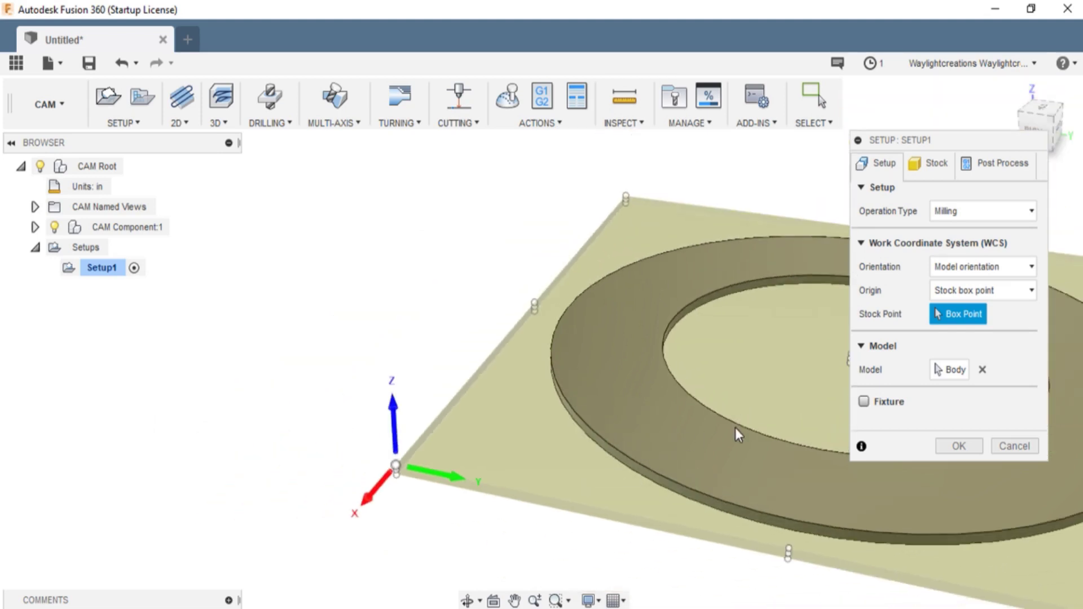
{"action": "scroll", "coordinate": [736, 427], "scroll_direction": "down", "scroll_amount": 3}
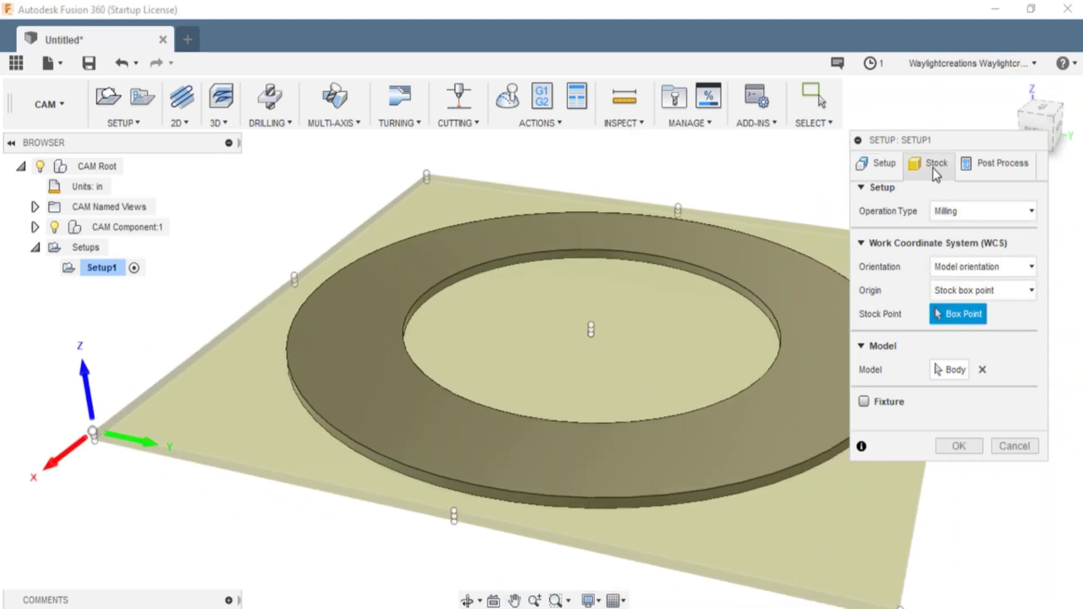
{"action": "left_click", "coordinate": [933, 168]}
{"action": "left_click", "coordinate": [997, 170]}
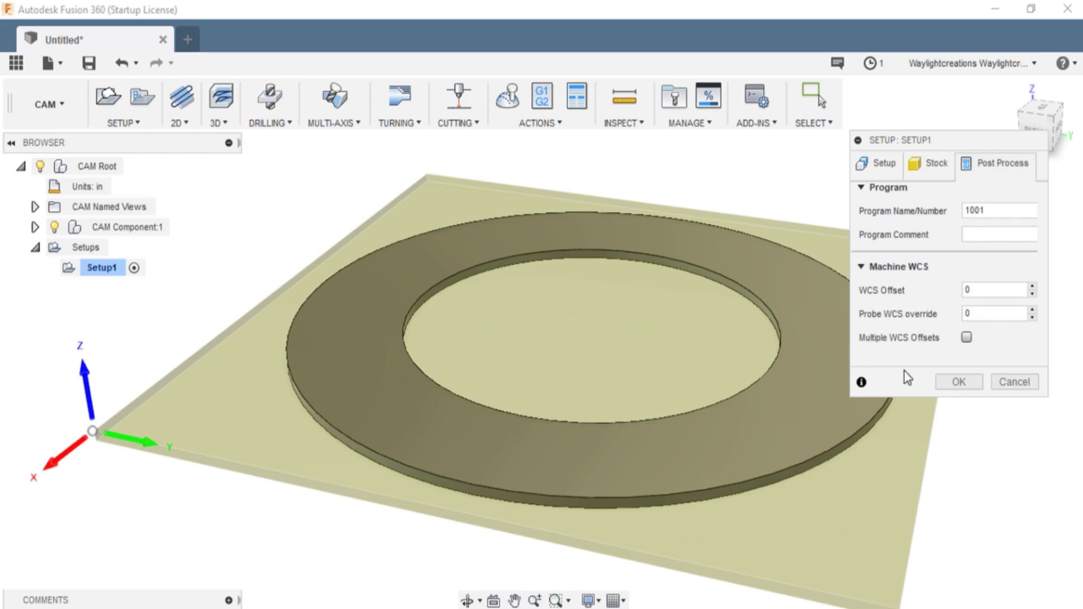
{"action": "left_click", "coordinate": [959, 382]}
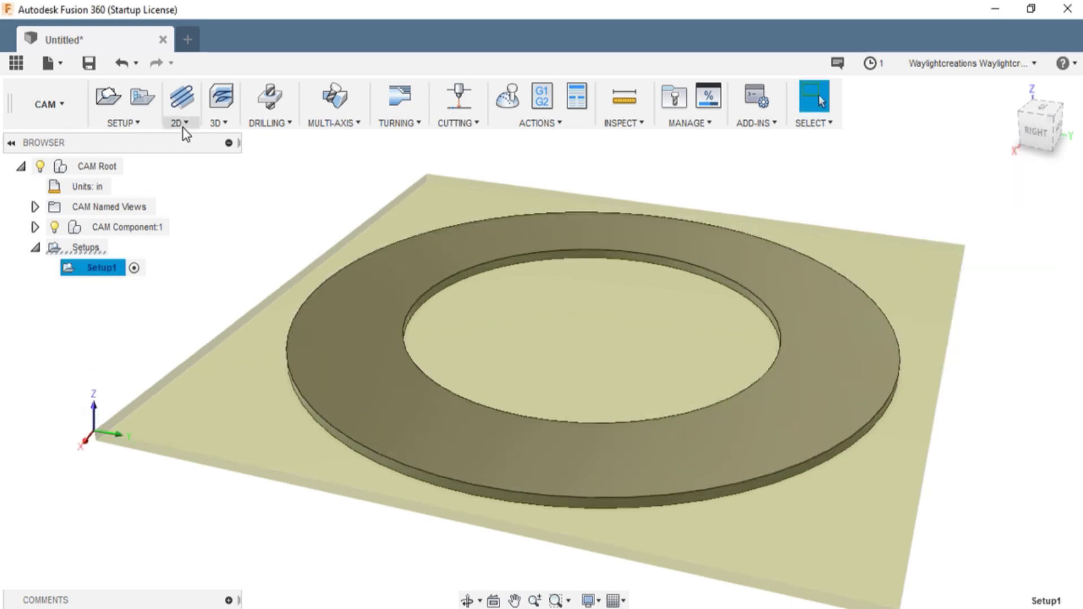
Start a 2D Contour and select the ring's inner and outer edges as two chains
{"action": "left_click", "coordinate": [183, 128]}
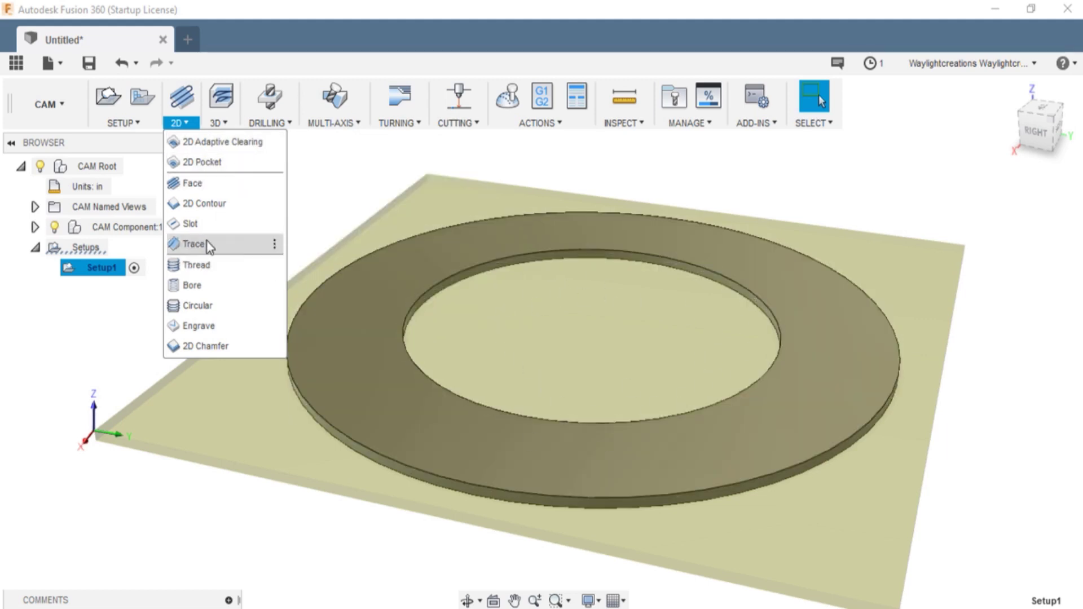
{"action": "left_click", "coordinate": [217, 211]}
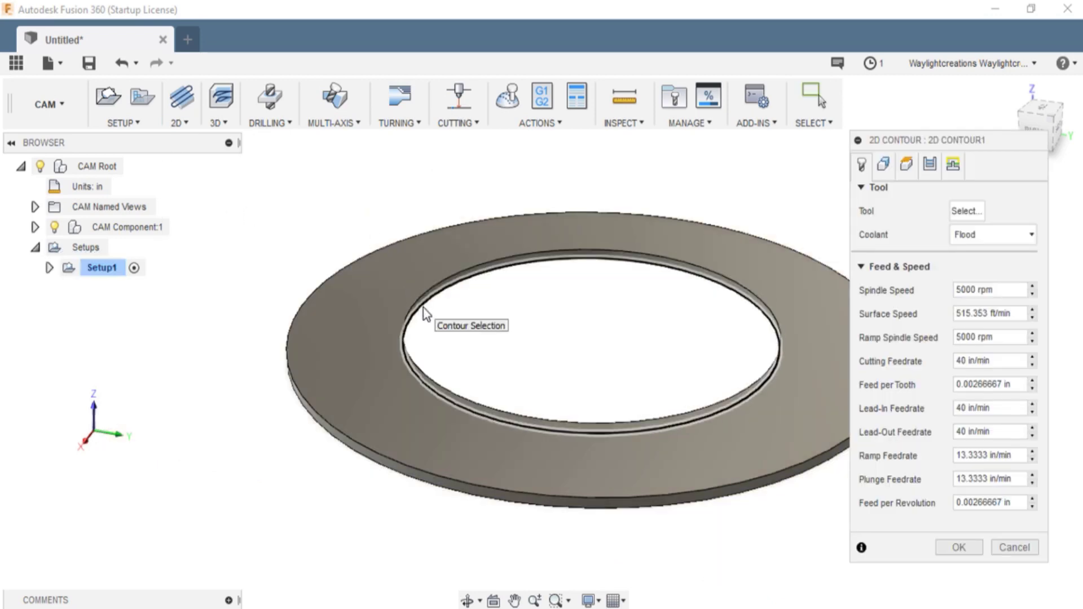
{"action": "left_click", "coordinate": [424, 308]}
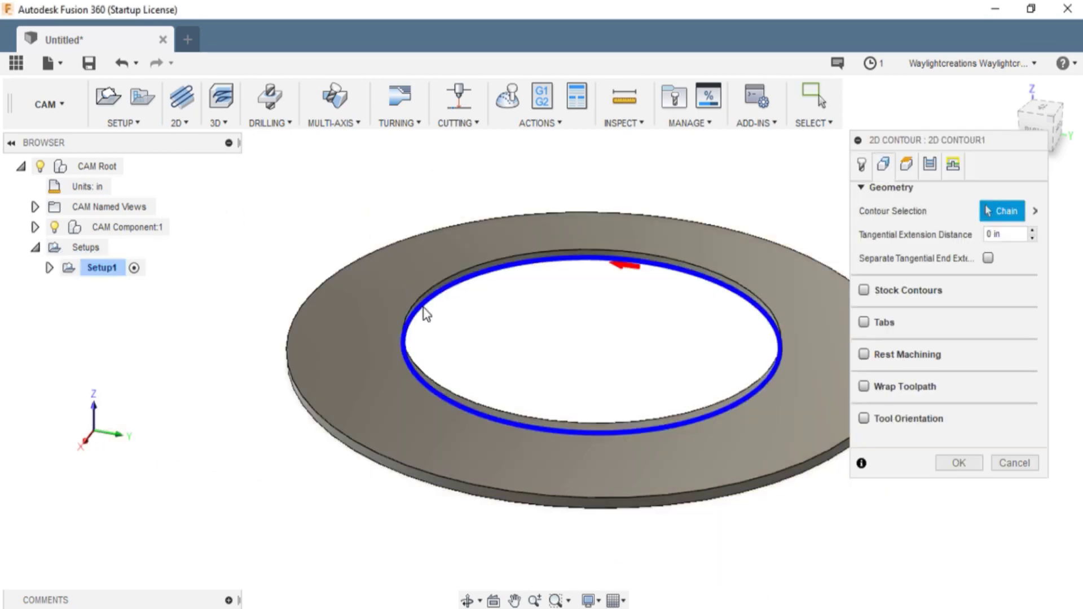
{"action": "left_click", "coordinate": [391, 476]}
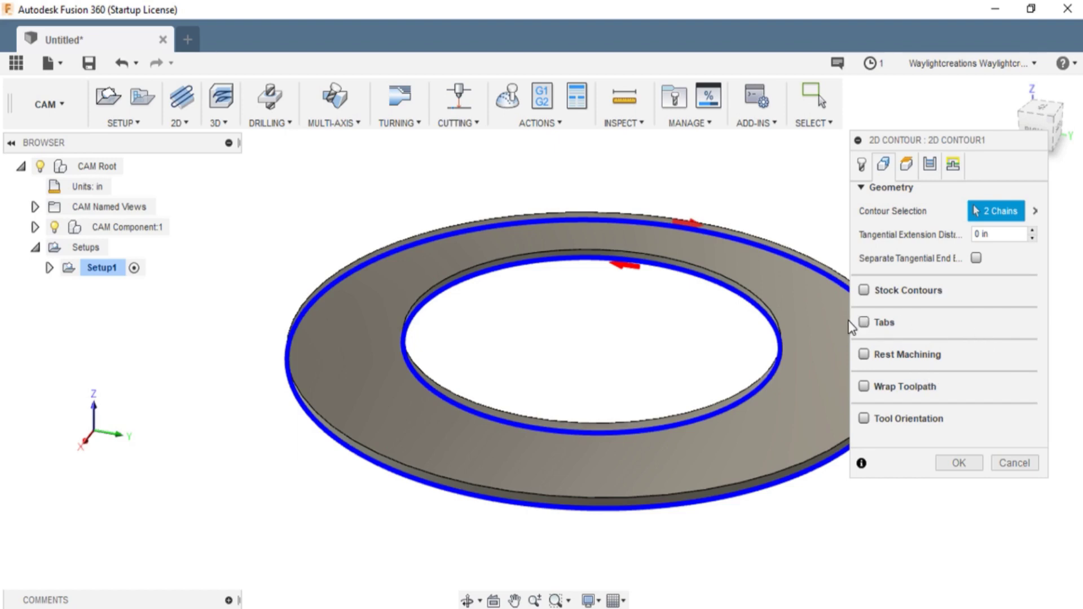
{"action": "left_click_drag", "start_coordinate": [967, 142], "coordinate": [744, 156]}
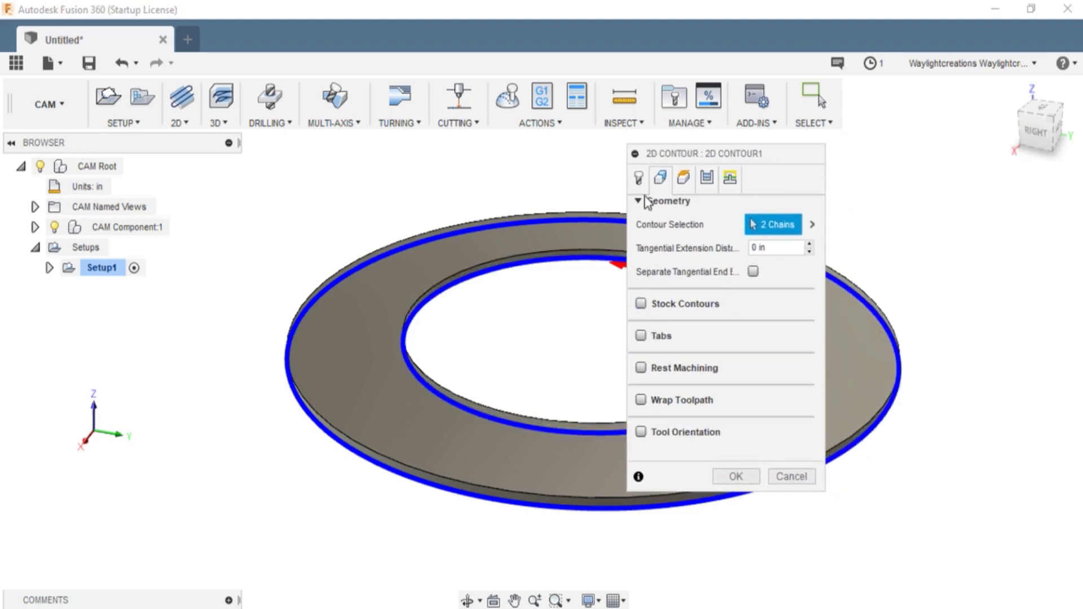
Choose the 1/8" flat endmill from the tool library as the contour's cutter
{"action": "left_click", "coordinate": [639, 178]}
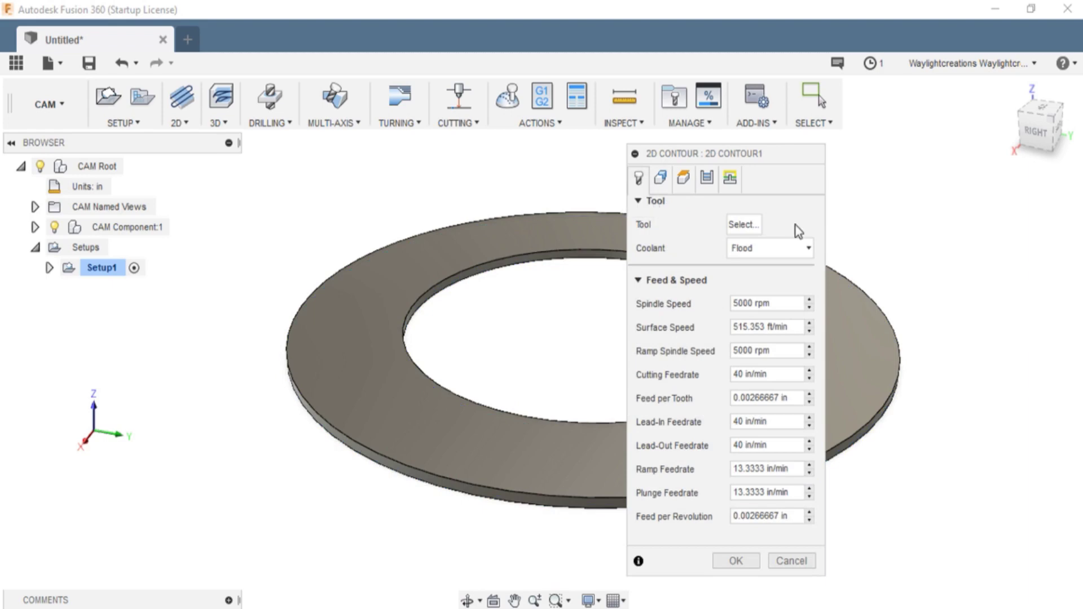
{"action": "left_click", "coordinate": [745, 225]}
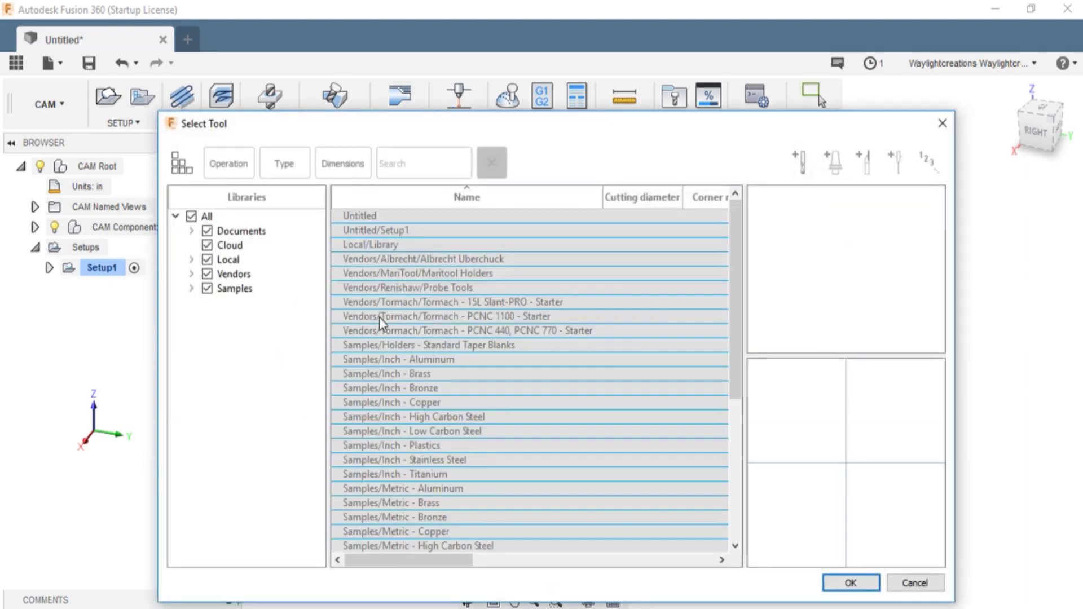
{"action": "scroll", "coordinate": [440, 338], "scroll_direction": "down", "scroll_amount": 10}
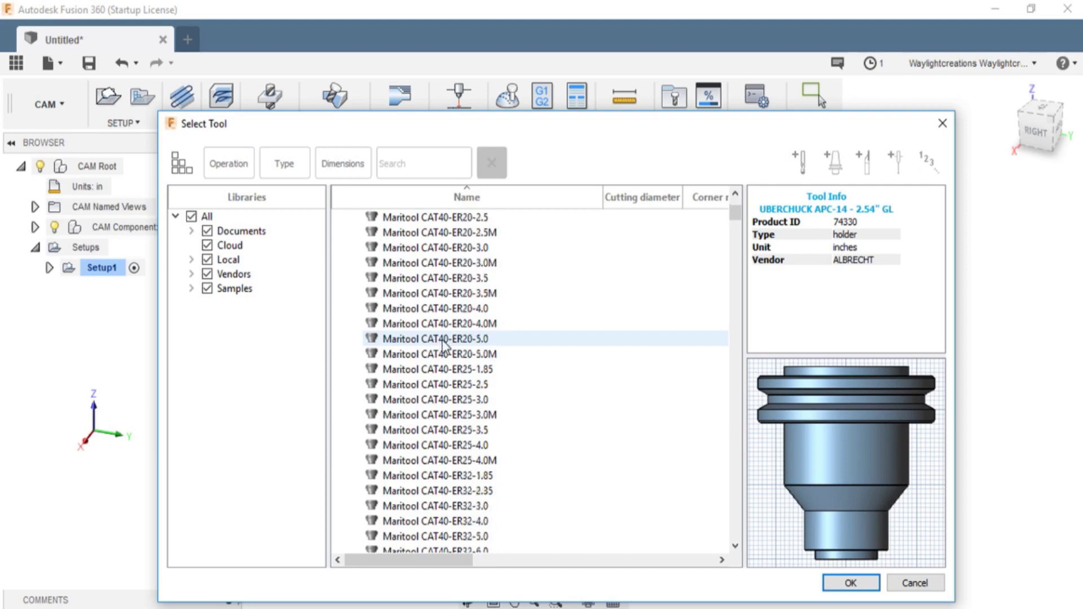
{"action": "scroll", "coordinate": [443, 347], "scroll_direction": "down", "scroll_amount": 20}
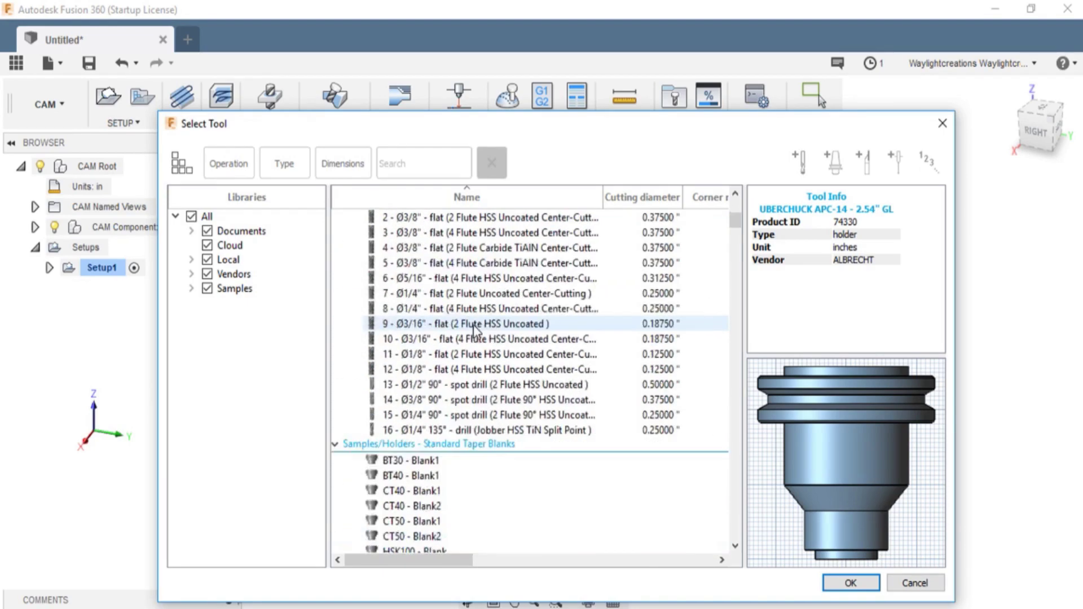
{"action": "scroll", "coordinate": [474, 329], "scroll_direction": "down", "scroll_amount": 15}
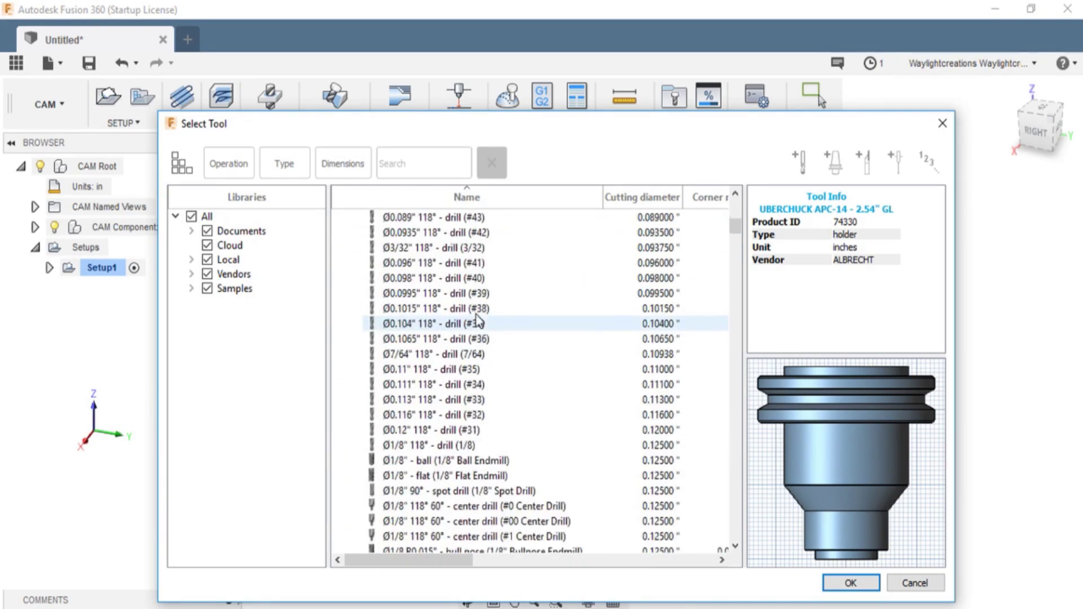
{"action": "scroll", "coordinate": [477, 325], "scroll_direction": "down", "scroll_amount": 6}
{"action": "scroll", "coordinate": [475, 319], "scroll_direction": "up", "scroll_amount": 20}
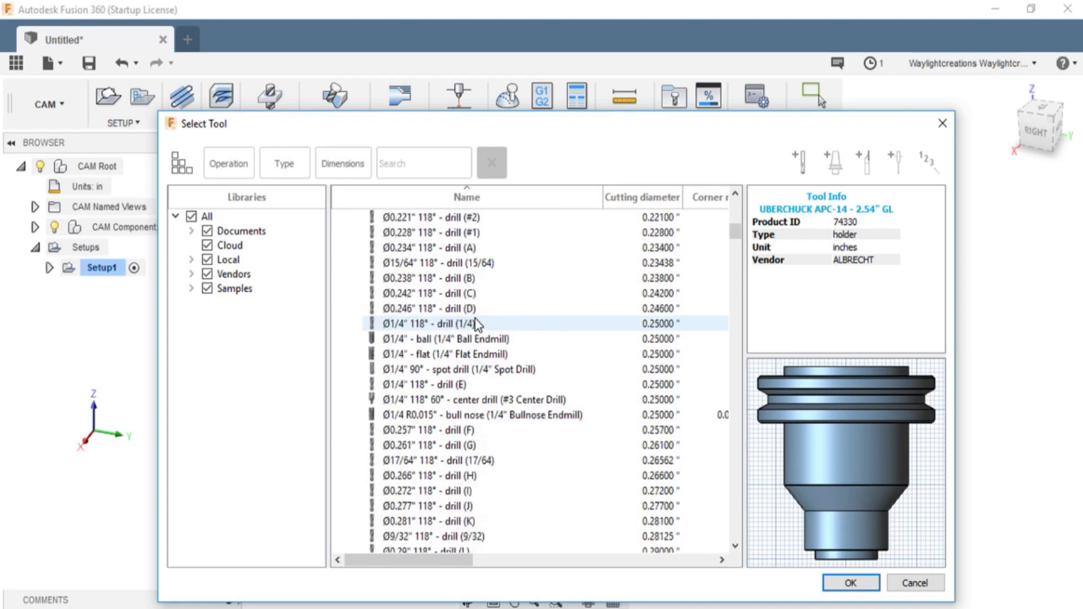
{"action": "scroll", "coordinate": [474, 314], "scroll_direction": "up", "scroll_amount": 20}
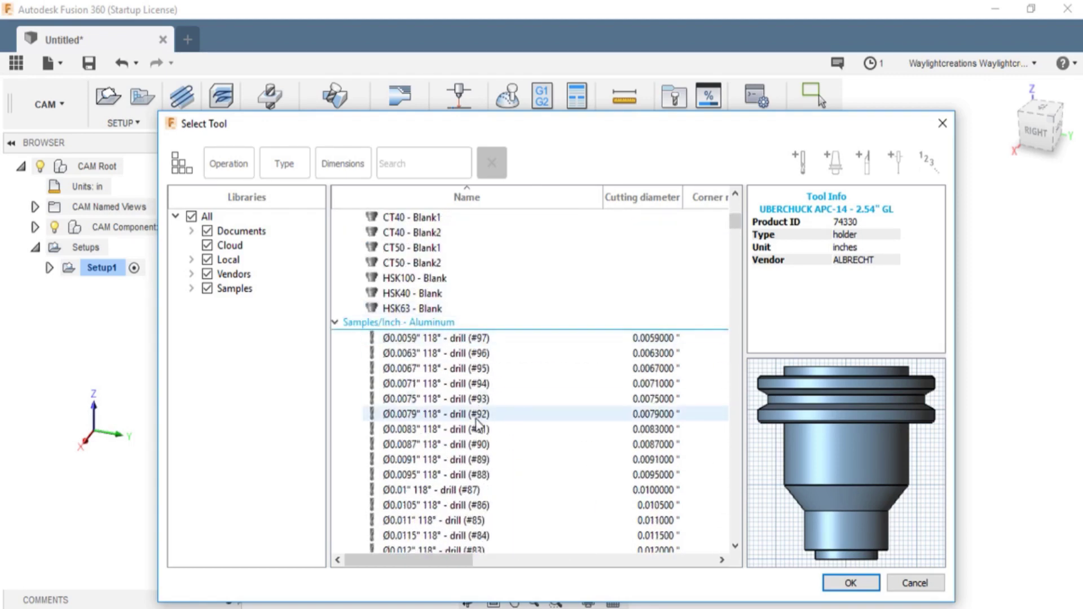
{"action": "scroll", "coordinate": [508, 395], "scroll_direction": "down", "scroll_amount": 18}
{"action": "scroll", "coordinate": [518, 376], "scroll_direction": "down", "scroll_amount": 5}
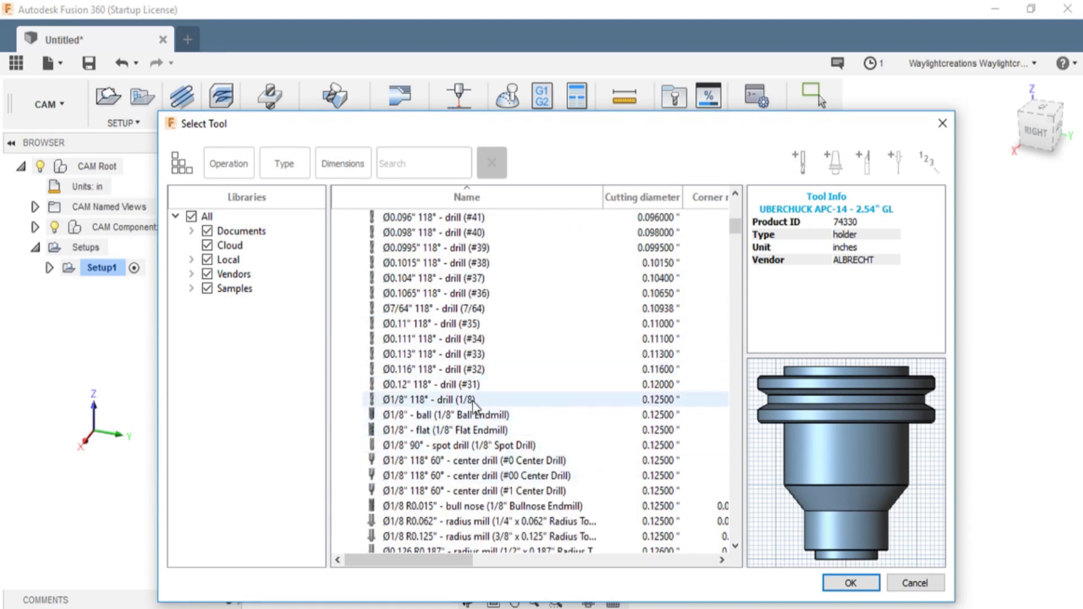
{"action": "left_click", "coordinate": [485, 433]}
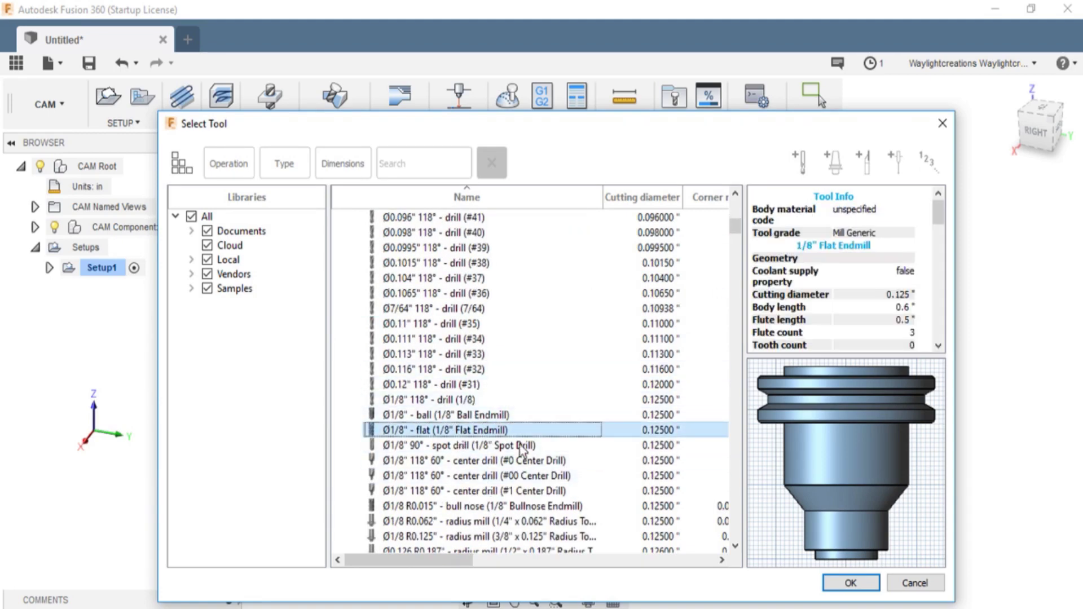
{"action": "left_click", "coordinate": [851, 583]}
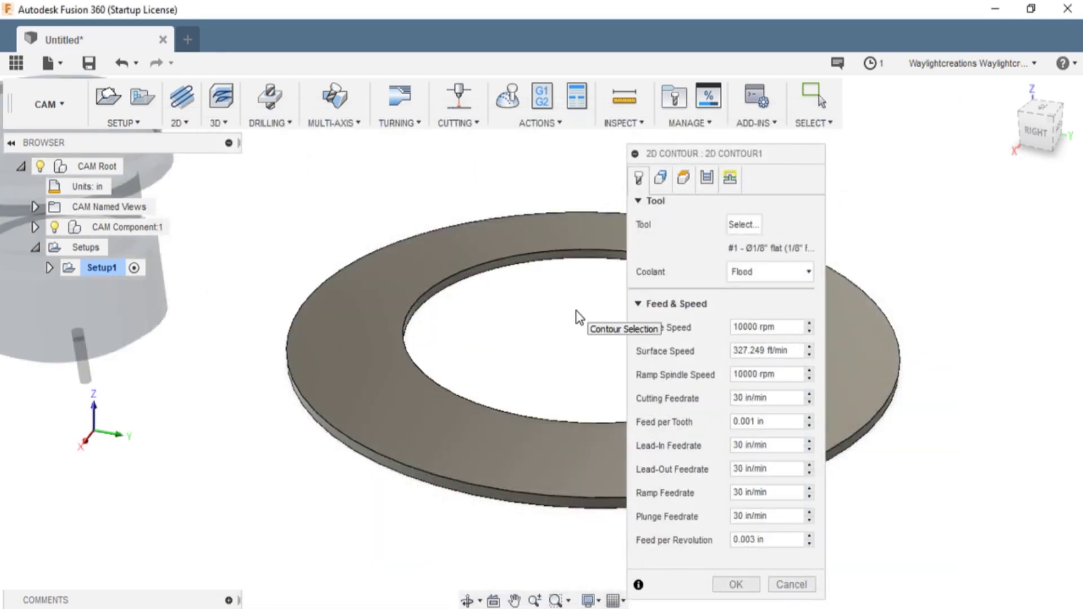
Disable coolant and set lead-in, lead-out, ramp and plunge feedrates to 50 in/min
{"action": "left_click", "coordinate": [797, 272]}
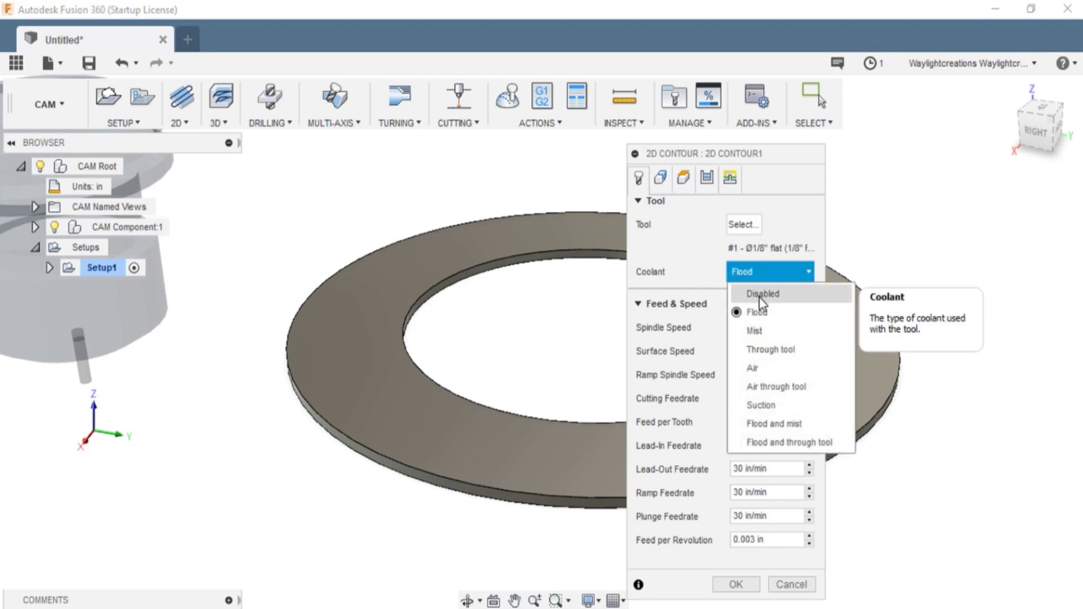
{"action": "left_click", "coordinate": [761, 295]}
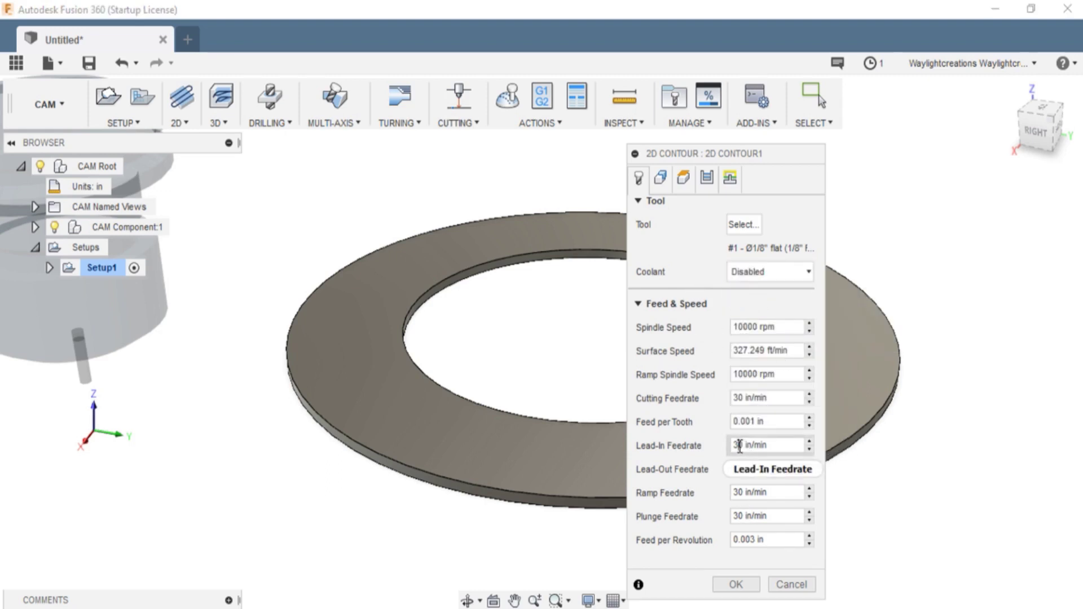
{"action": "type", "text": "5"}
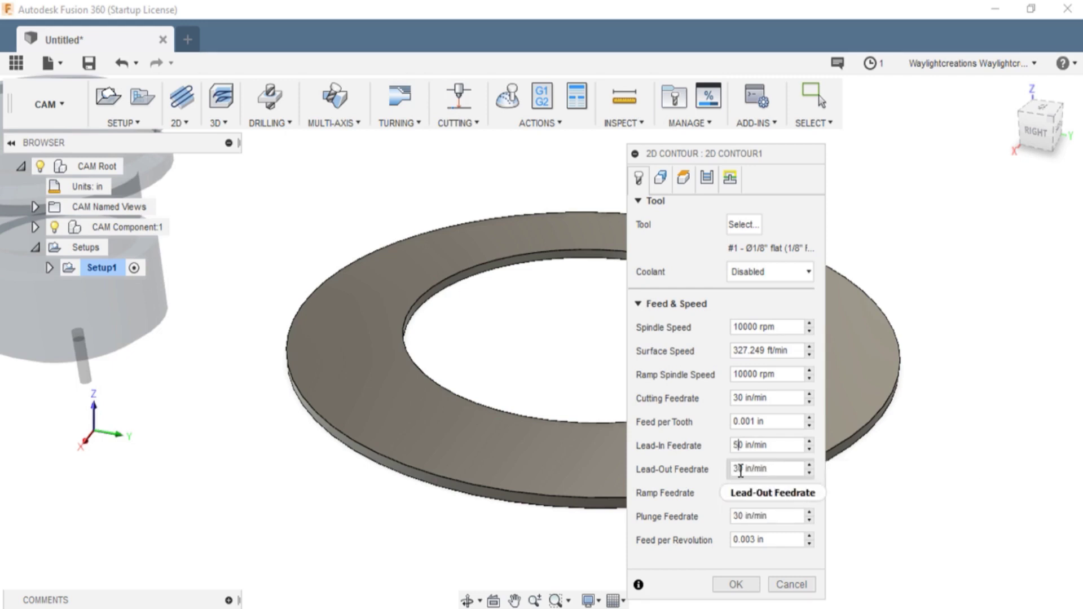
{"action": "left_click_drag", "start_coordinate": [737, 469], "coordinate": [724, 516]}
{"action": "type", "text": "5"}
{"action": "type", "text": "5"}
{"action": "type", "text": "5"}
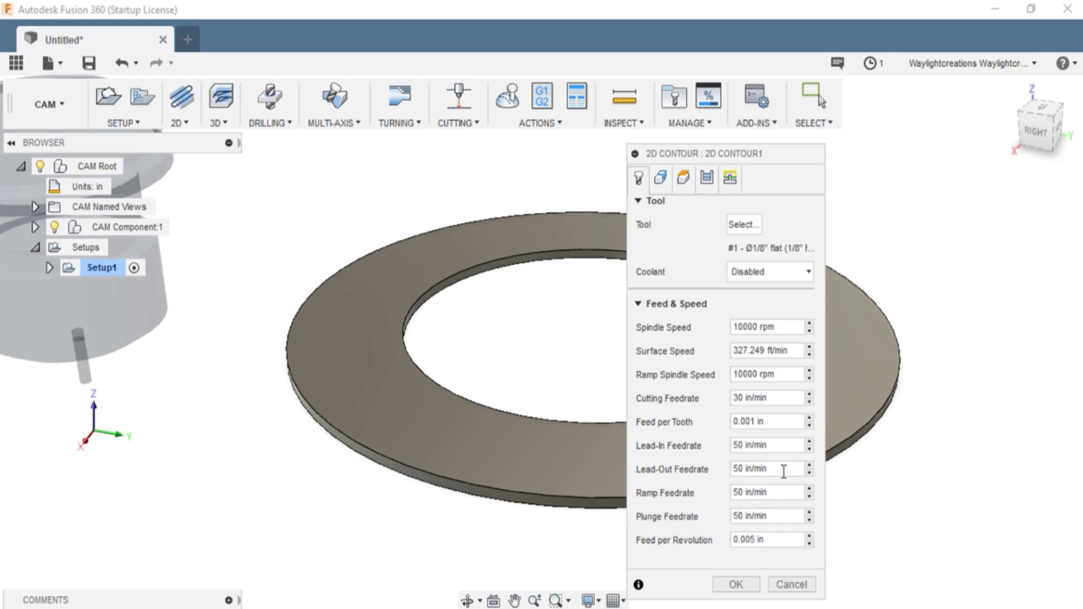
Enable holding tabs with a 3 in tab distance and orbit to inspect them
{"action": "left_click", "coordinate": [658, 181]}
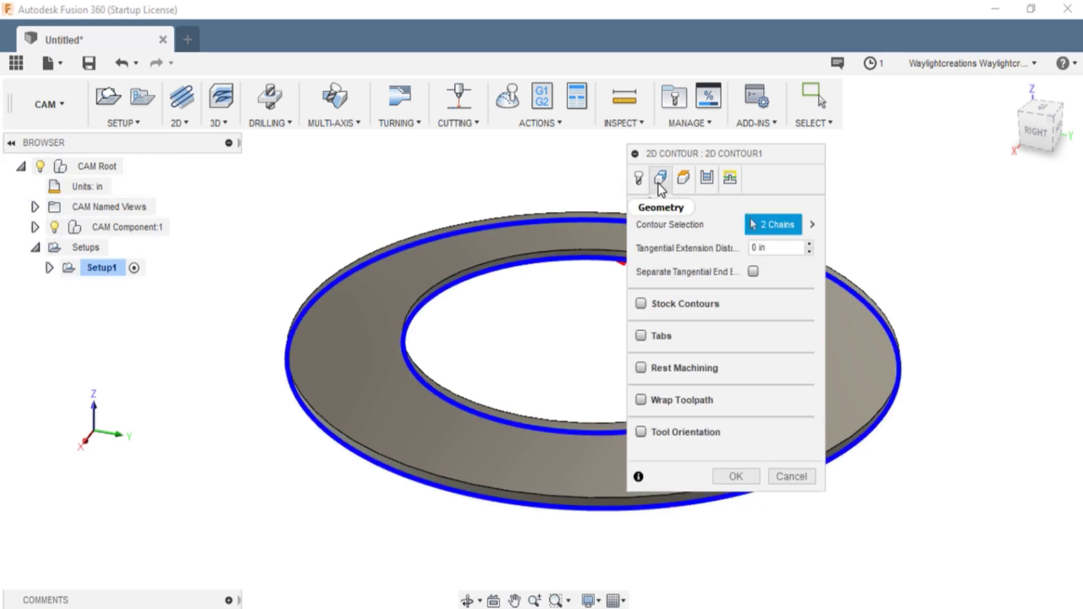
{"action": "left_click", "coordinate": [640, 337]}
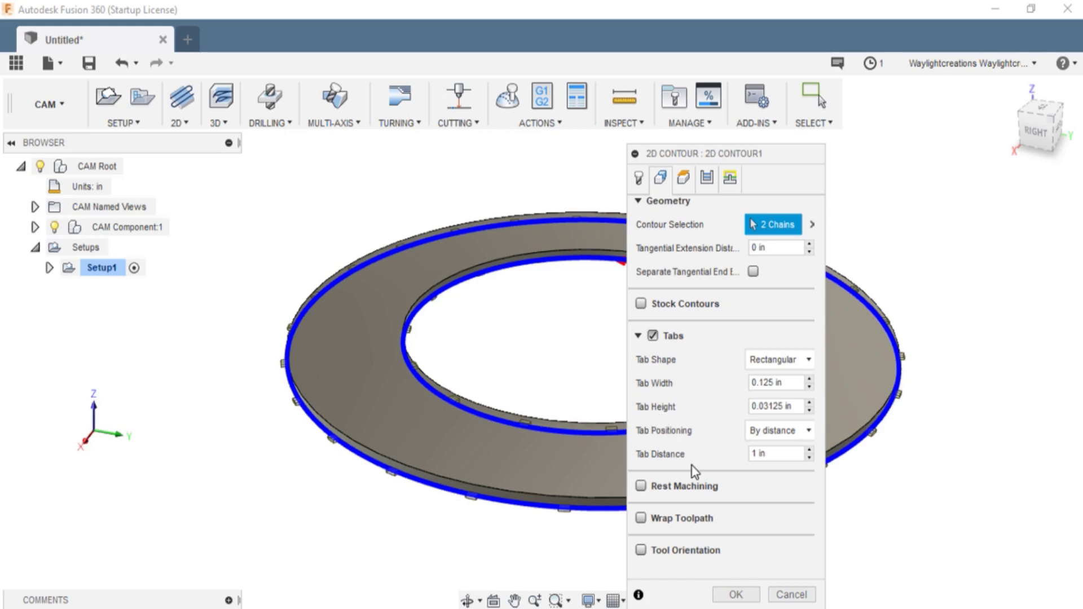
{"action": "left_click", "coordinate": [810, 450]}
{"action": "left_click", "coordinate": [811, 450]}
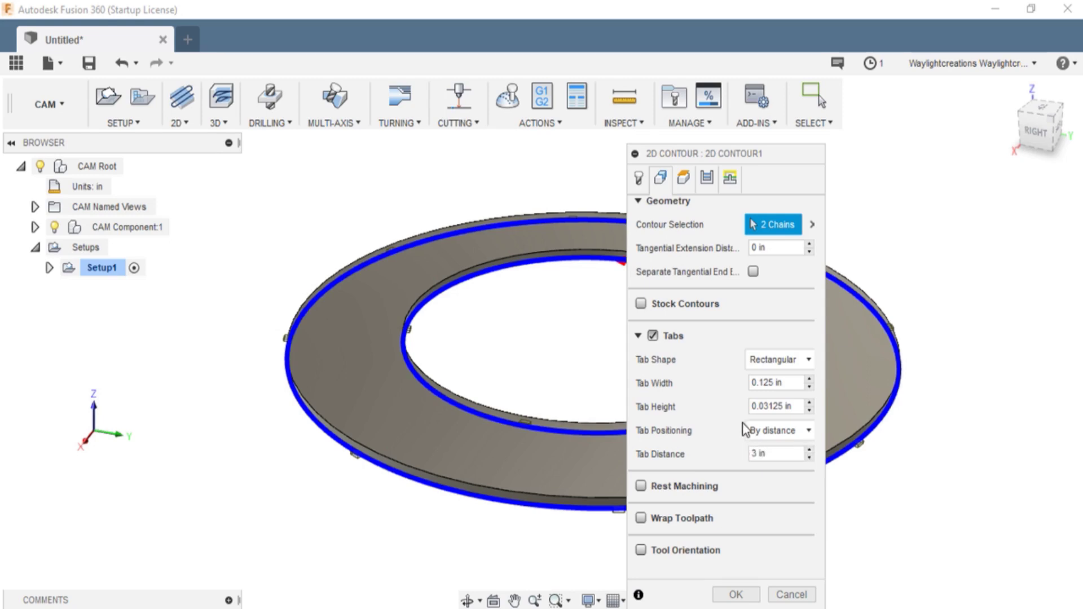
{"action": "middle_click_drag", "start_coordinate": [540, 408], "coordinate": [503, 459], "text": "shift"}
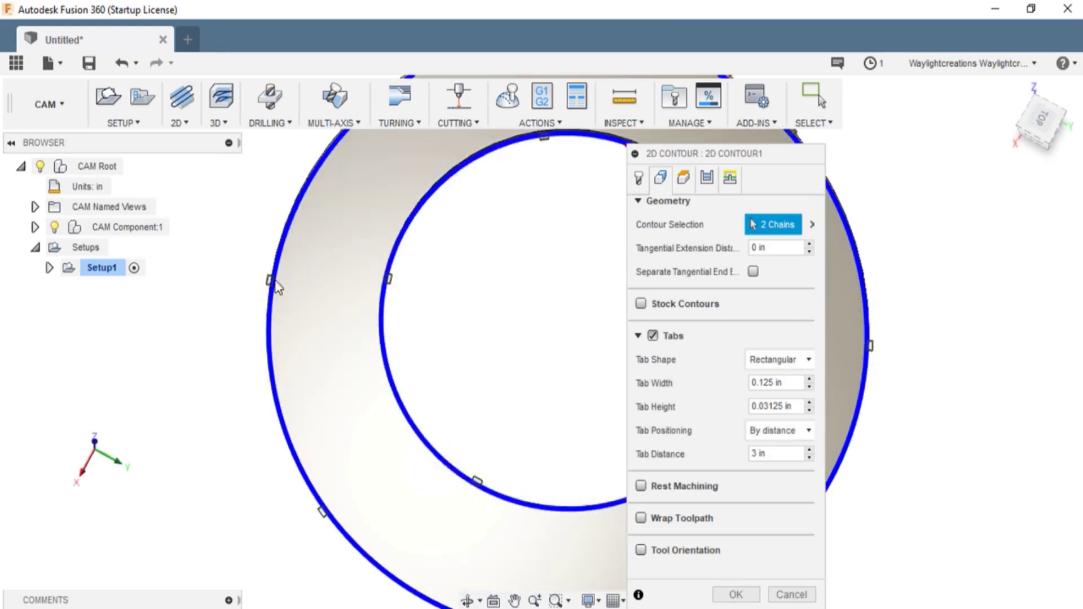
{"action": "mouse_move", "coordinate": [561, 387]}
{"action": "middle_mouse_down", "text": "shift"}
{"action": "mouse_move", "coordinate": [560, 285]}
{"action": "mouse_move", "coordinate": [556, 302]}
{"action": "middle_mouse_up", "text": "shift"}
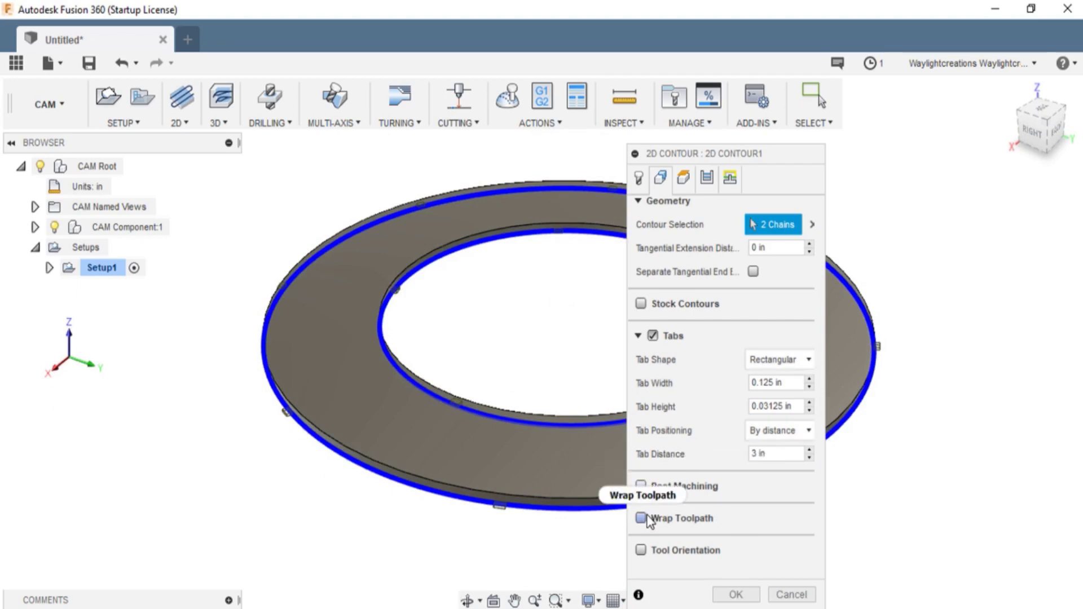
Collapse the tab settings and review the toolpath height planes from a low side view
{"action": "left_click", "coordinate": [637, 335]}
{"action": "left_click", "coordinate": [686, 178]}
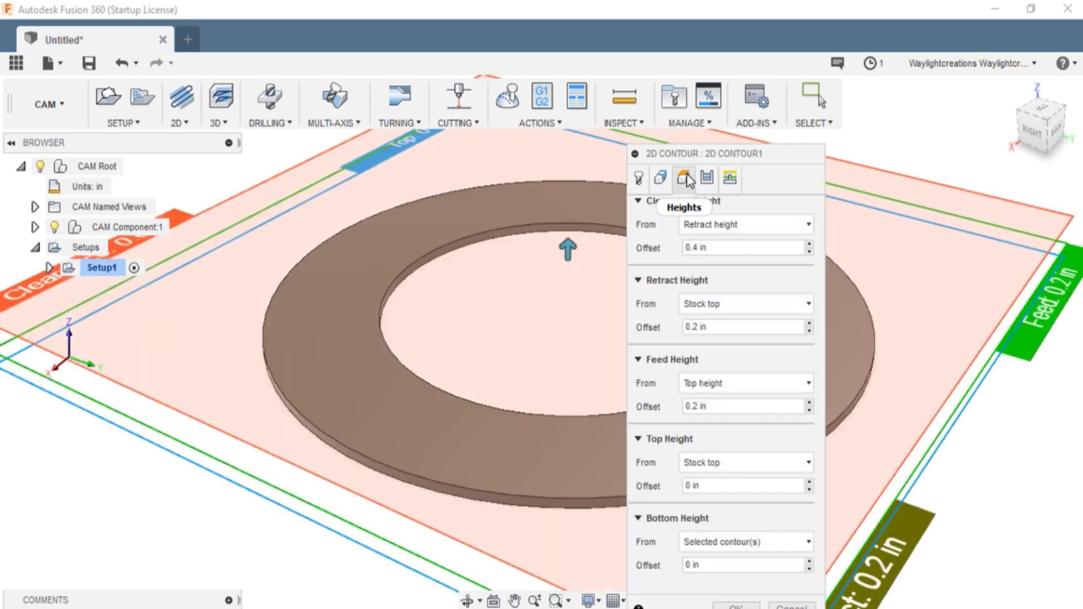
{"action": "left_click_drag", "start_coordinate": [327, 377], "coordinate": [307, 459]}
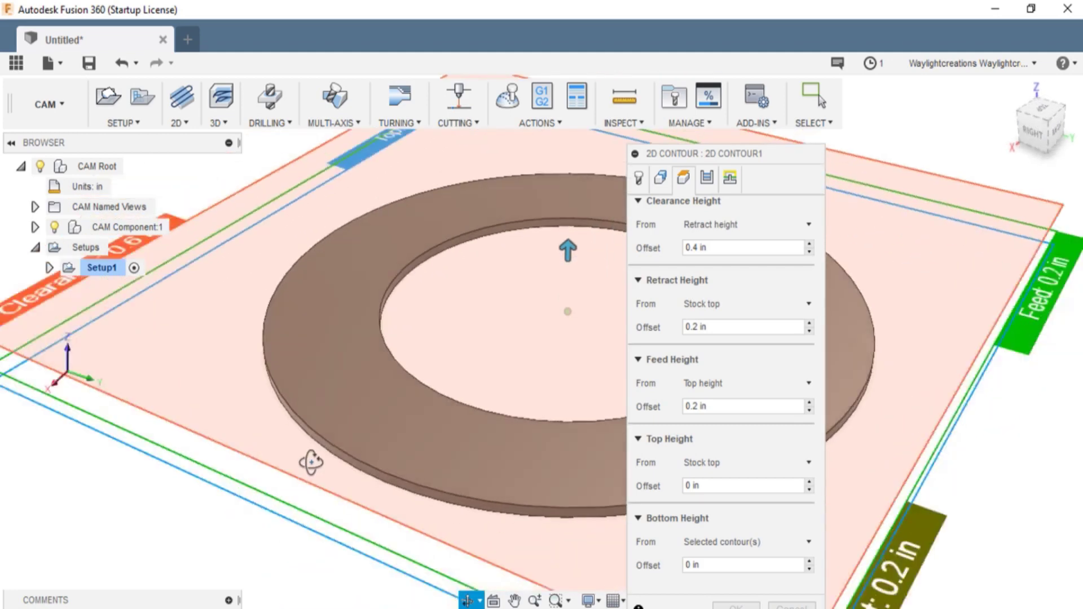
{"action": "key", "text": "Escape"}
Enable Multiple Depths with a 0.0625 in maximum roughing stepdown
{"action": "left_click", "coordinate": [706, 179]}
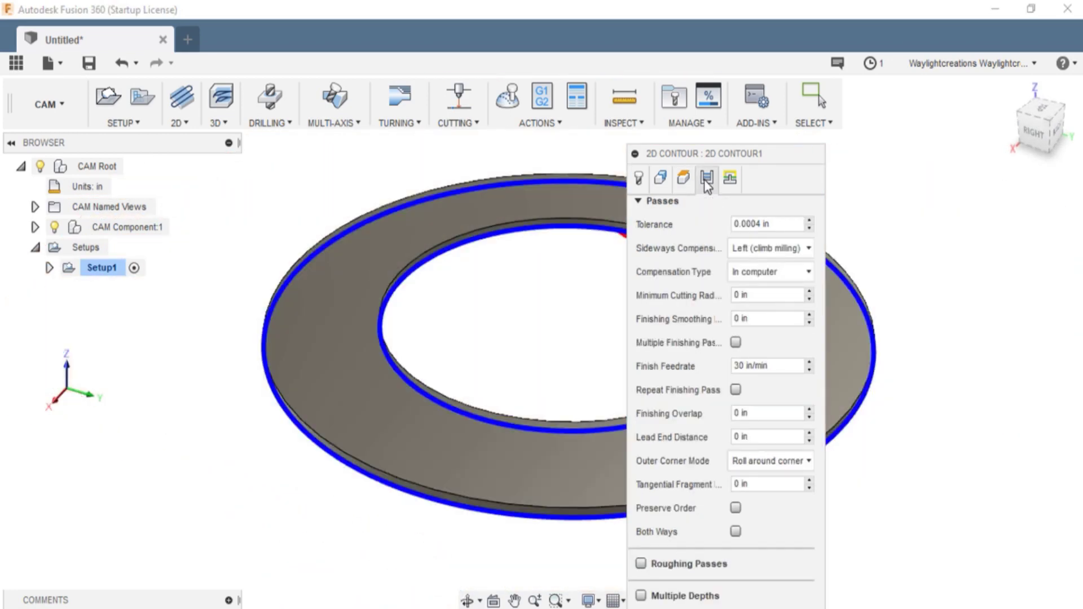
{"action": "left_click", "coordinate": [640, 203]}
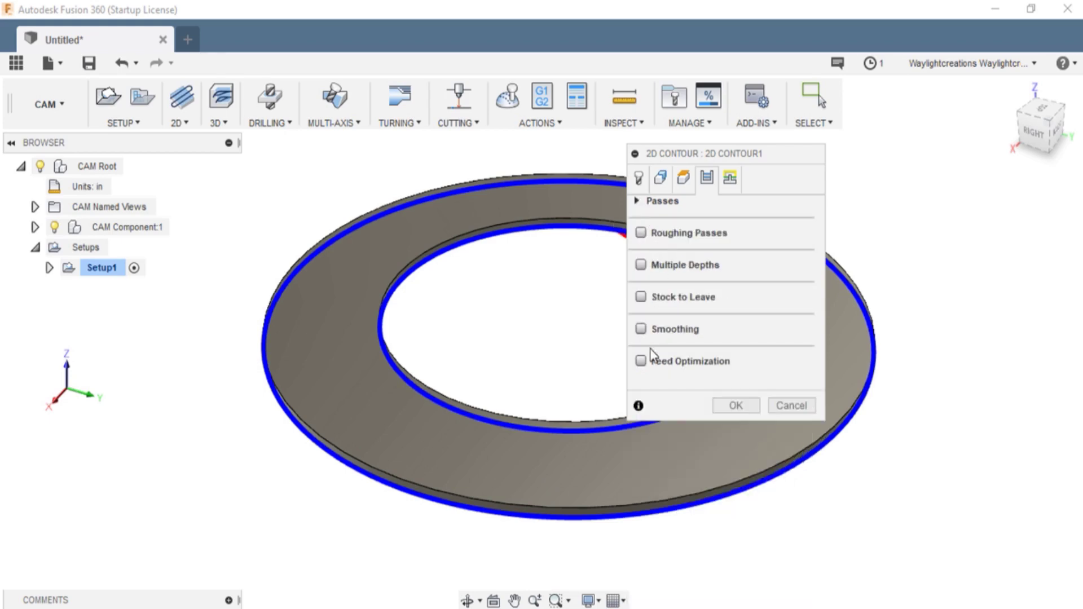
{"action": "left_click", "coordinate": [640, 265]}
{"action": "left_click_drag", "start_coordinate": [749, 158], "coordinate": [661, 121]}
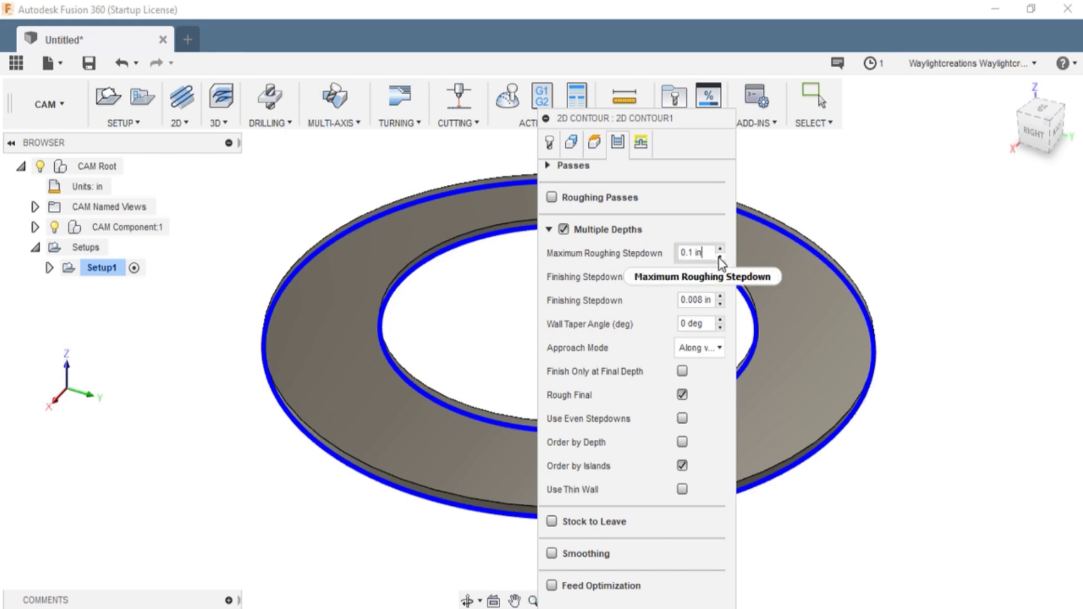
{"action": "mouse_move", "coordinate": [719, 258]}
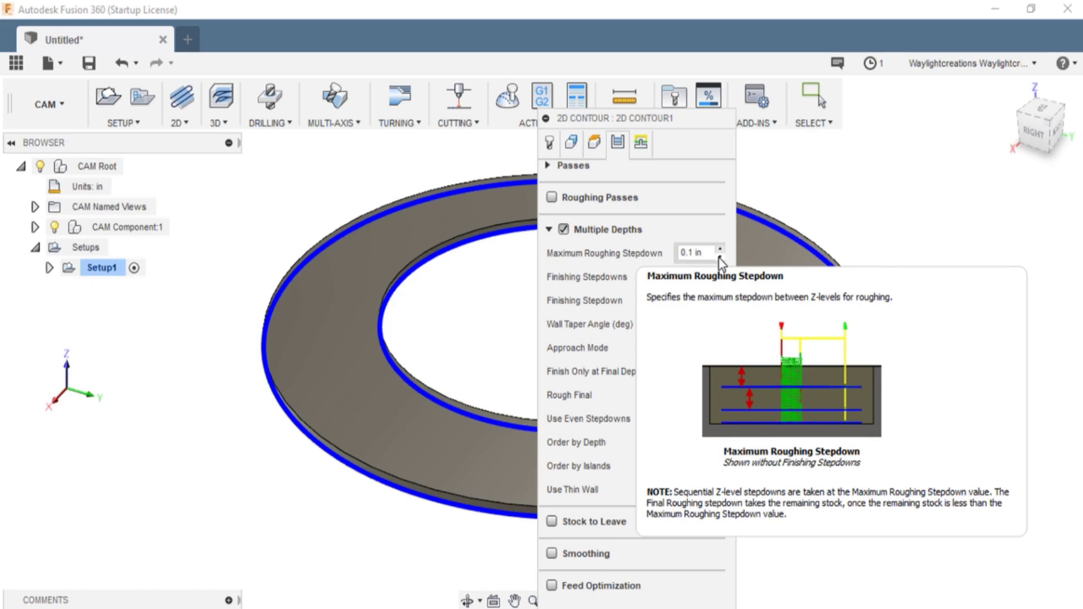
{"action": "left_click_drag", "start_coordinate": [699, 253], "coordinate": [675, 253]}
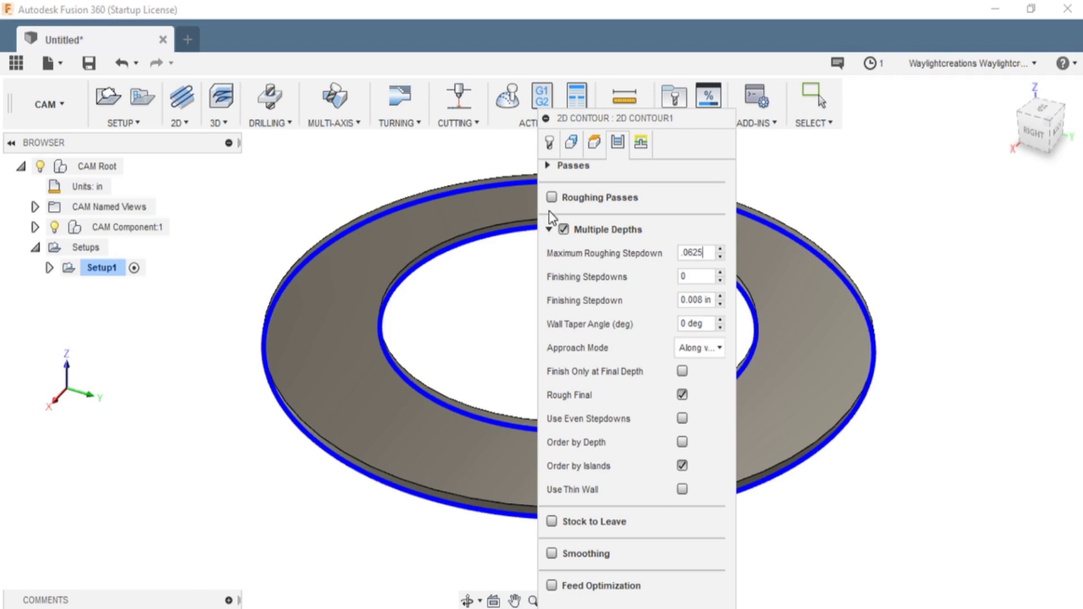
Enable Keep Tool Down in the linking settings and create the 2D Contour1 toolpath
{"action": "left_click", "coordinate": [547, 230]}
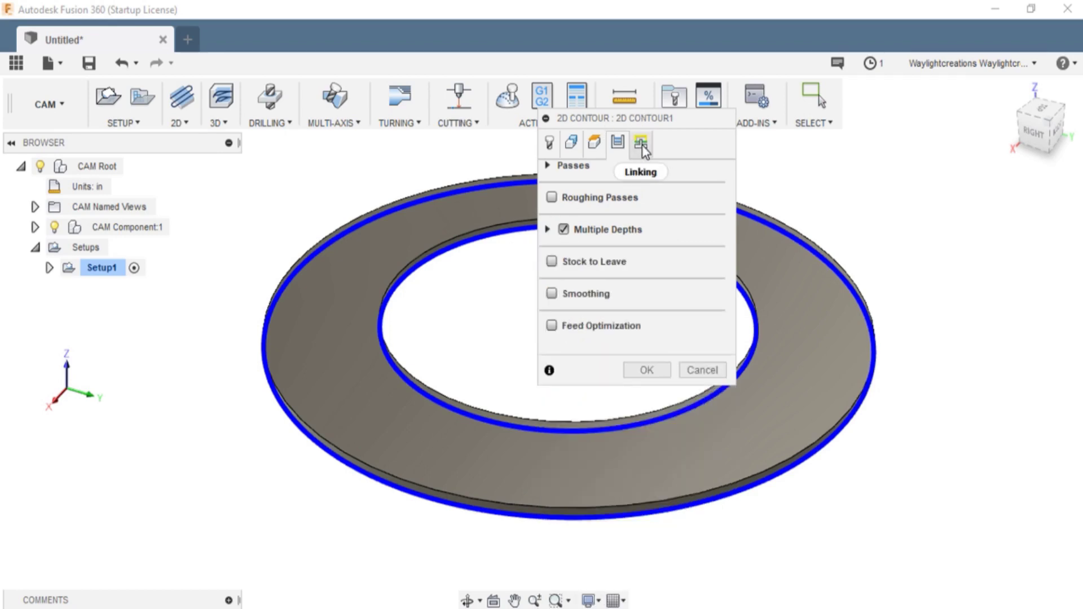
{"action": "left_click", "coordinate": [641, 144]}
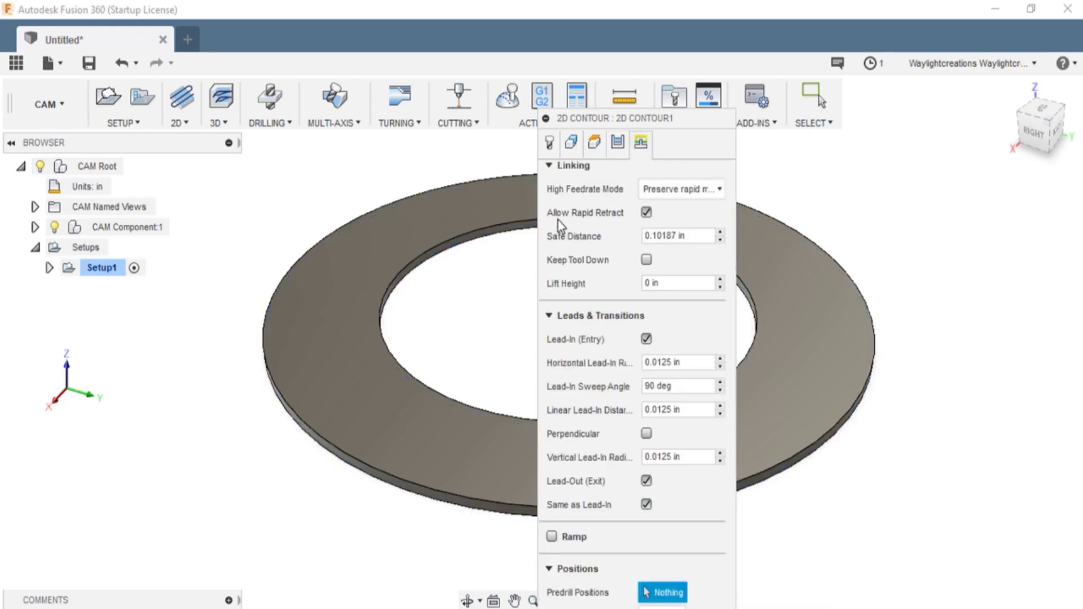
{"action": "left_click", "coordinate": [647, 260]}
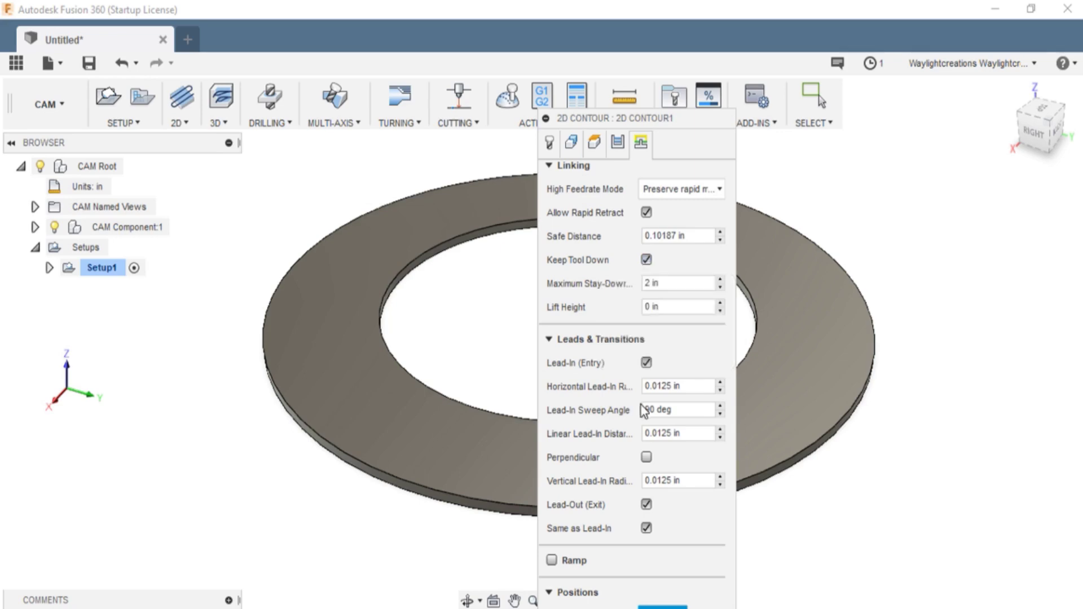
{"action": "left_click", "coordinate": [548, 165]}
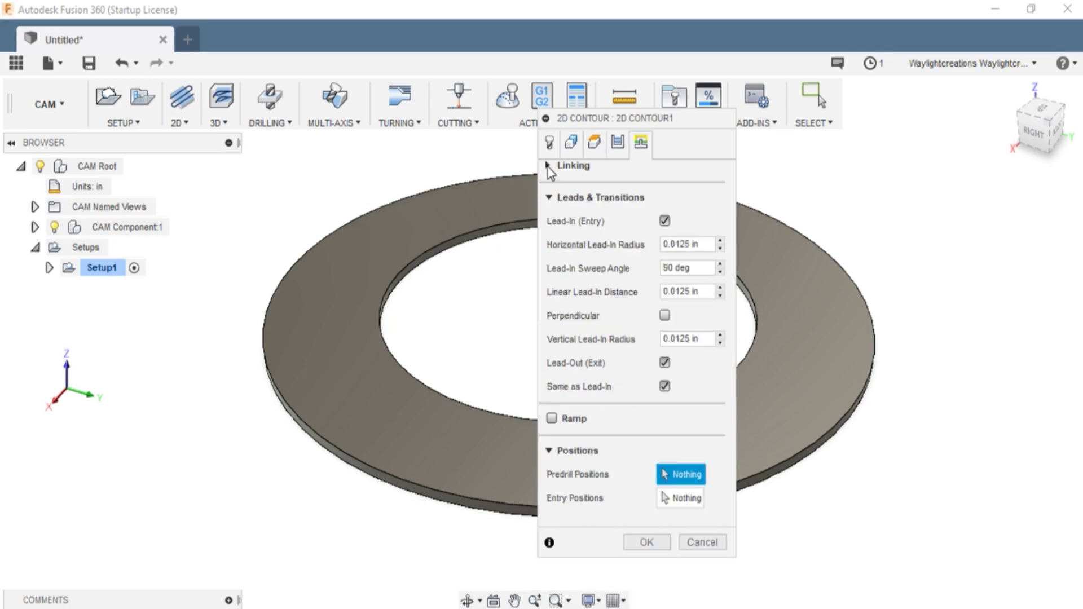
{"action": "left_click", "coordinate": [655, 544]}
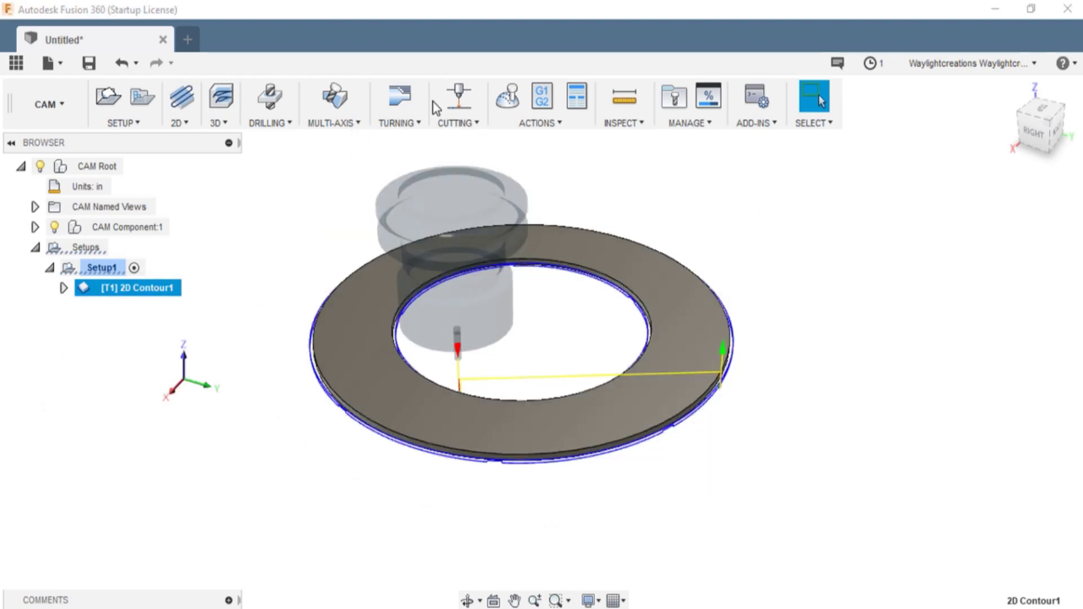
Simulate the toolpath with the stock shown in Wall Paint material
{"action": "left_click", "coordinate": [504, 105]}
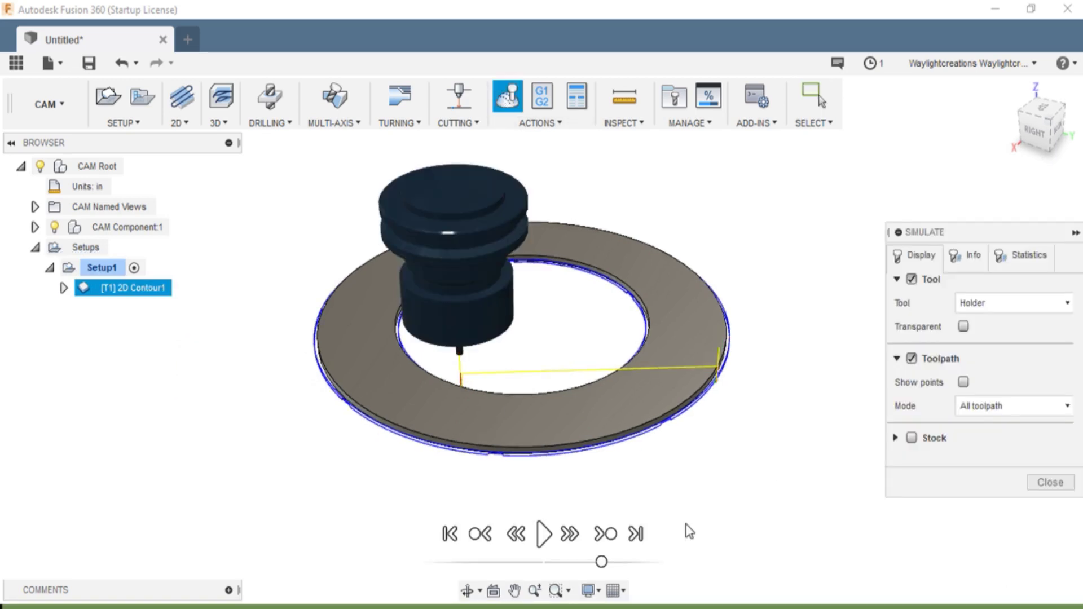
{"action": "left_click", "coordinate": [921, 441]}
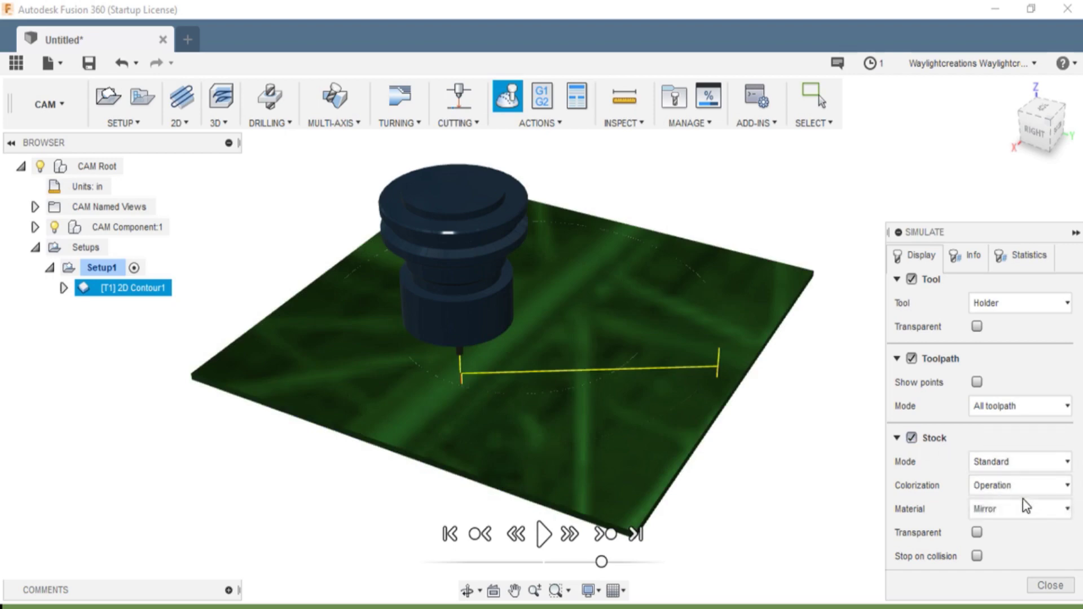
{"action": "left_click", "coordinate": [1023, 509]}
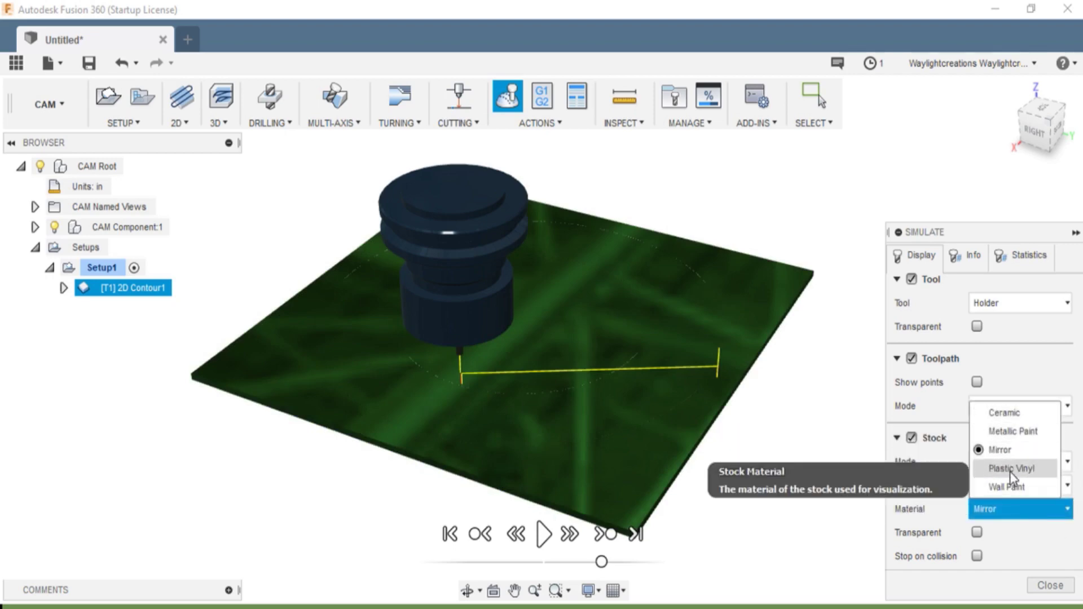
{"action": "left_click", "coordinate": [1007, 487]}
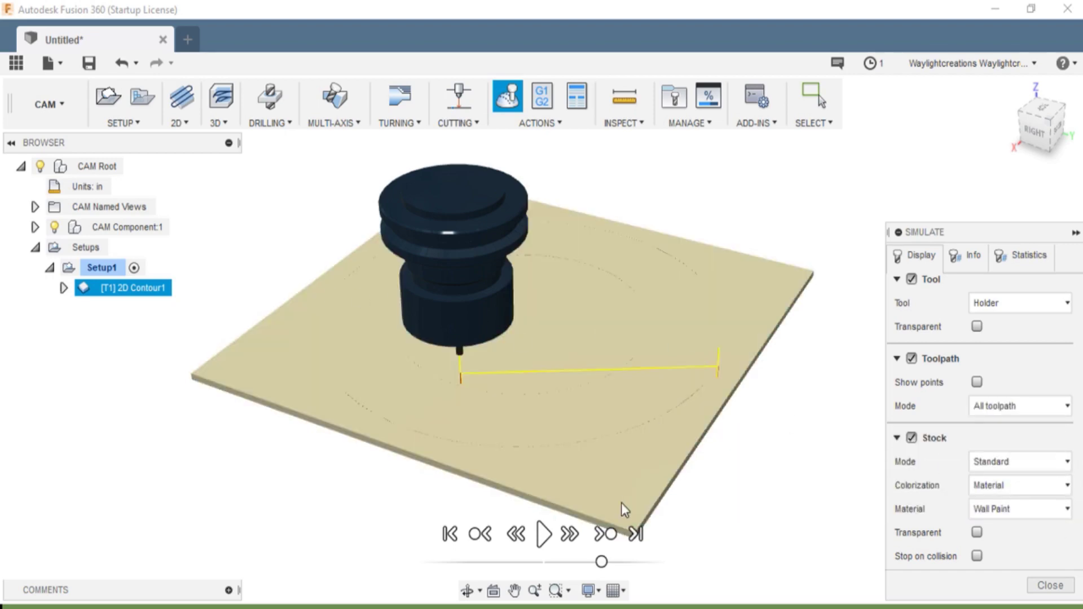
Play and pause the machining simulation, then inspect the cut rings in the stock
{"action": "left_click", "coordinate": [543, 534]}
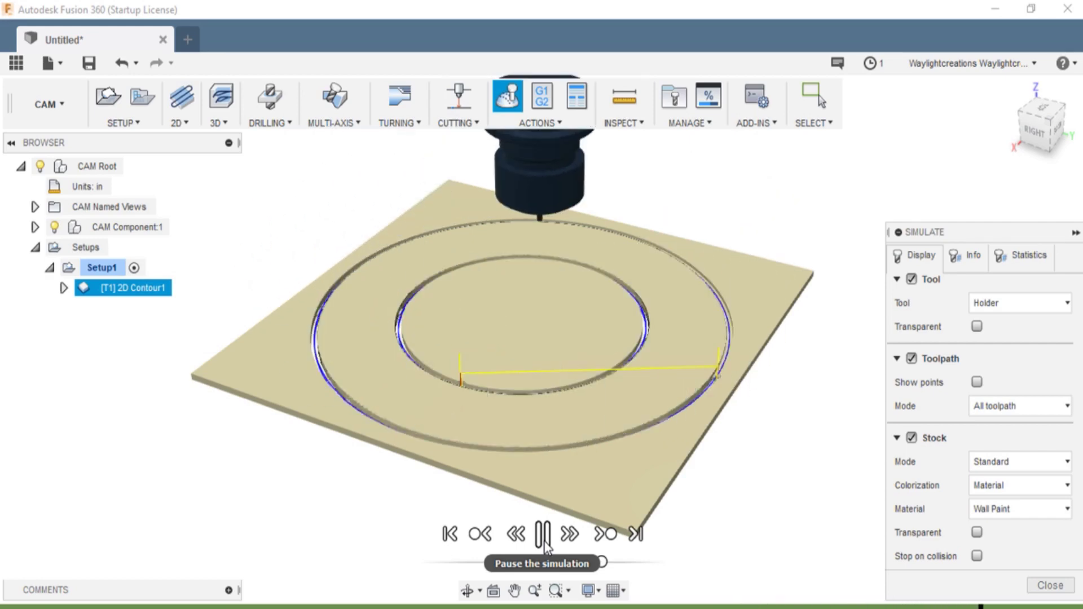
{"action": "left_click", "coordinate": [544, 536]}
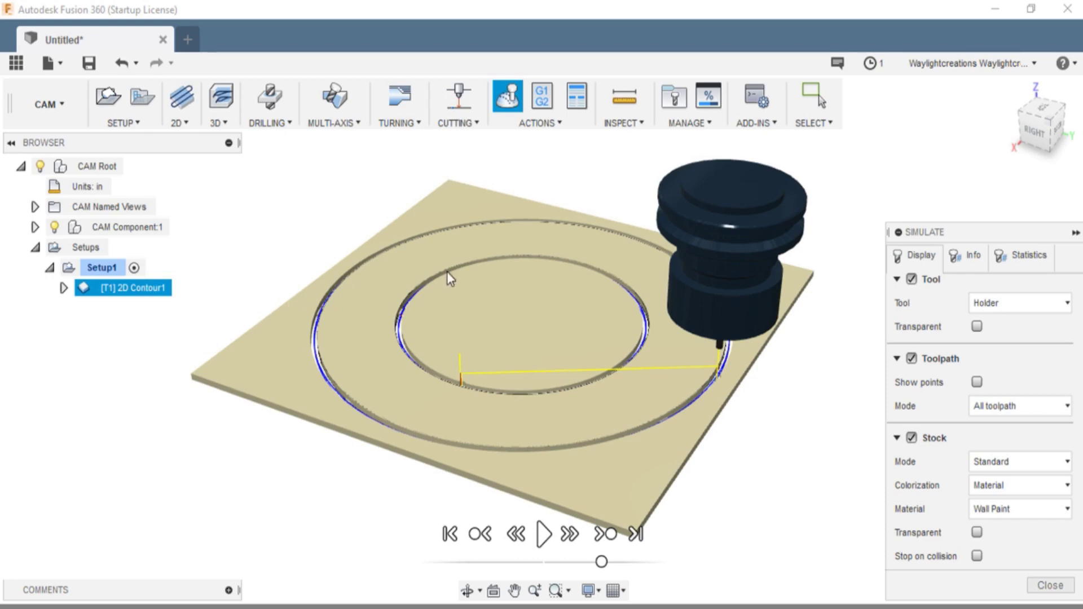
{"action": "middle_click_drag", "start_coordinate": [435, 309], "coordinate": [449, 377], "text": "shift"}
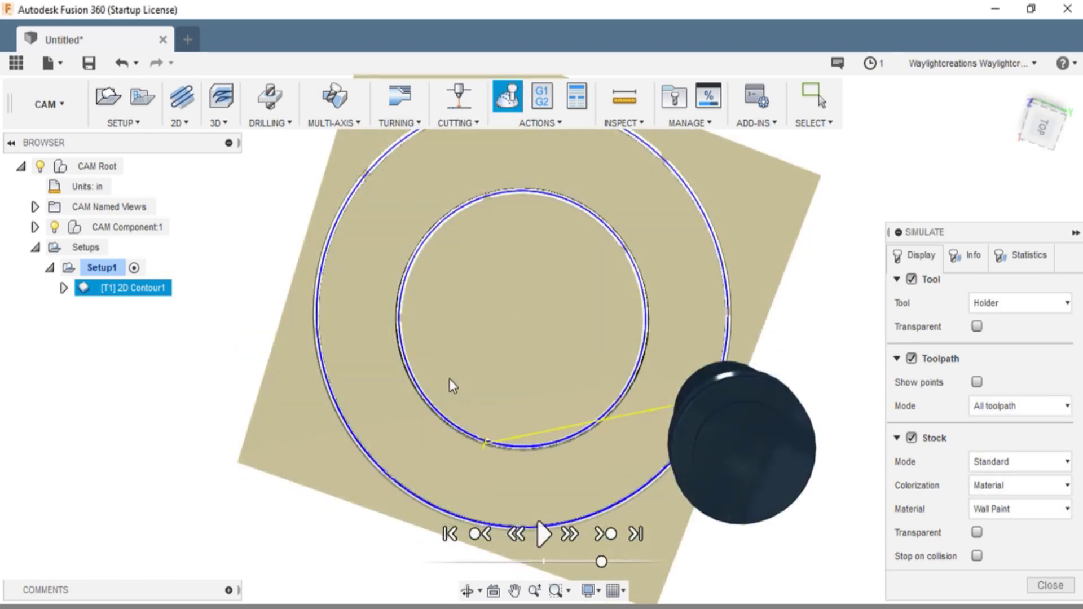
{"action": "scroll", "coordinate": [504, 220], "scroll_direction": "up", "scroll_amount": 3}
{"action": "mouse_move", "coordinate": [504, 220]}
{"action": "middle_mouse_down"}
{"action": "mouse_move", "coordinate": [536, 326]}
{"action": "mouse_move", "coordinate": [509, 231]}
{"action": "middle_mouse_up"}
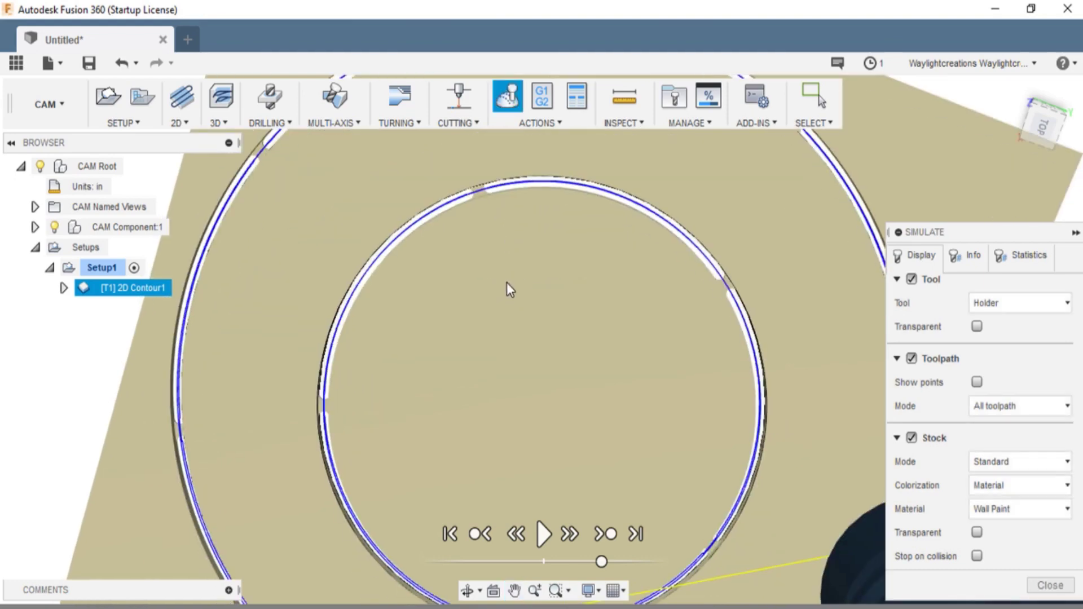
{"action": "scroll", "coordinate": [506, 283], "scroll_direction": "down", "scroll_amount": 5}
{"action": "mouse_move", "coordinate": [506, 282]}
{"action": "middle_mouse_down"}
{"action": "mouse_move", "coordinate": [512, 309]}
{"action": "mouse_move", "coordinate": [502, 235]}
{"action": "mouse_move", "coordinate": [502, 402]}
{"action": "mouse_move", "coordinate": [513, 265]}
{"action": "middle_mouse_up"}
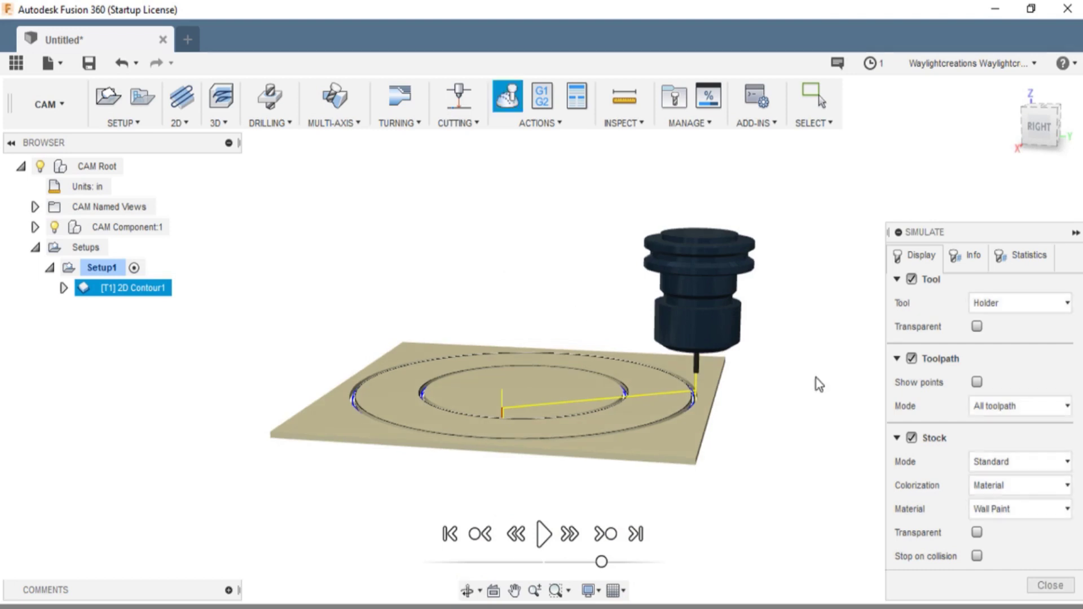
Post-process 2D Contour1 as program 'Disc Game' and save it as Disc Game.nc
{"action": "left_click", "coordinate": [1049, 585]}
{"action": "left_click", "coordinate": [542, 123]}
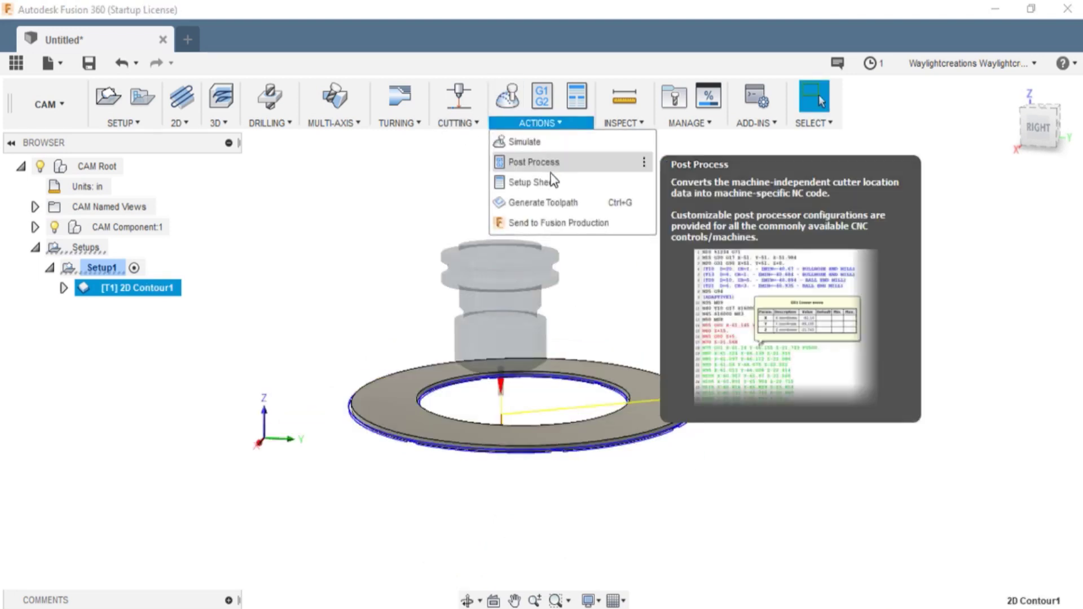
{"action": "left_click", "coordinate": [551, 164]}
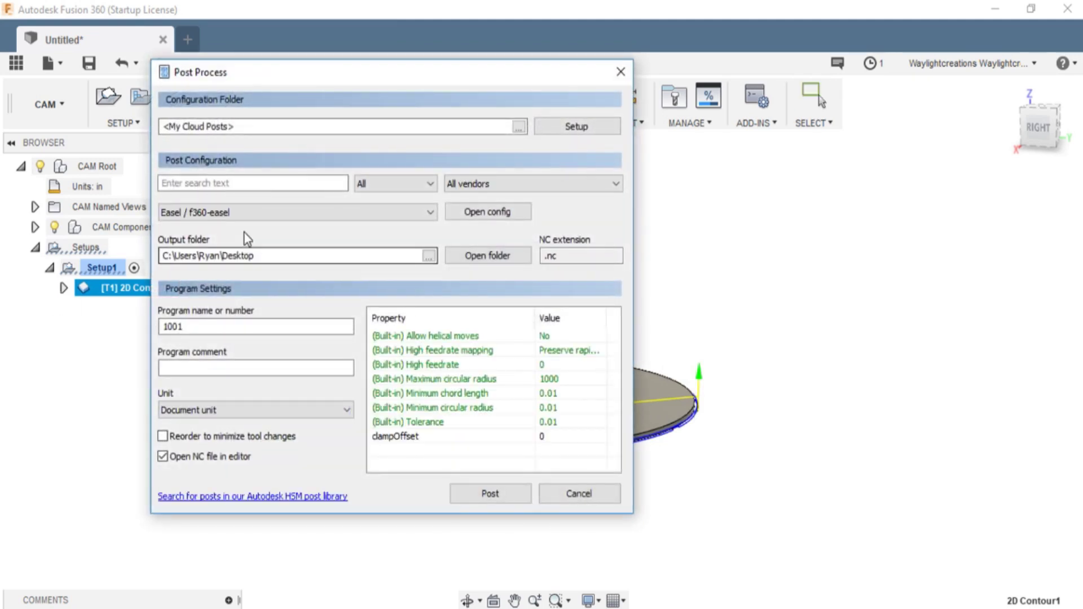
{"action": "double_click", "coordinate": [169, 326]}
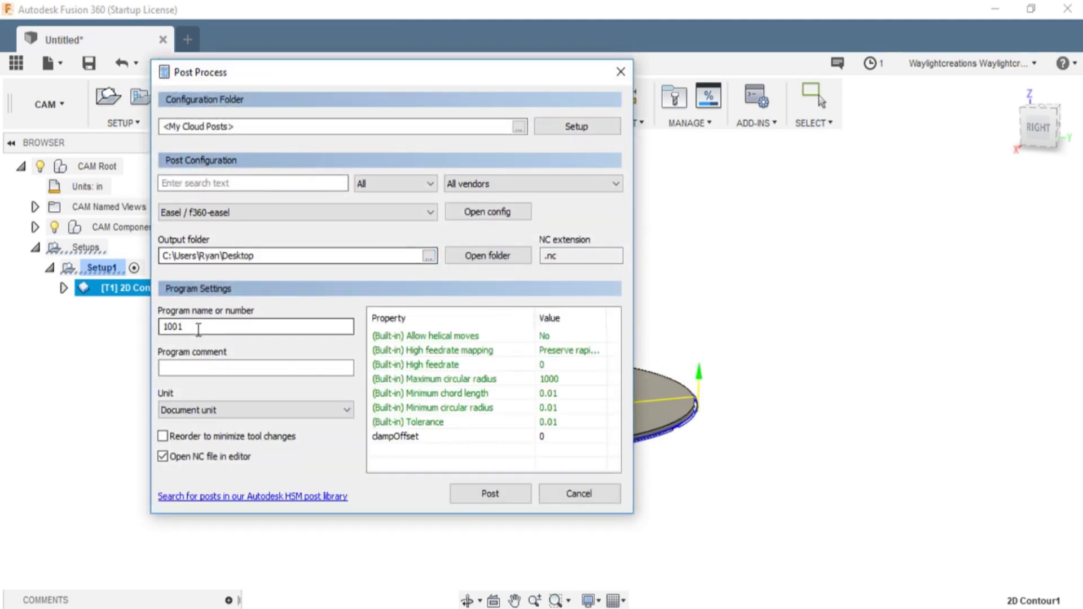
{"action": "type", "text": "Disc Game"}
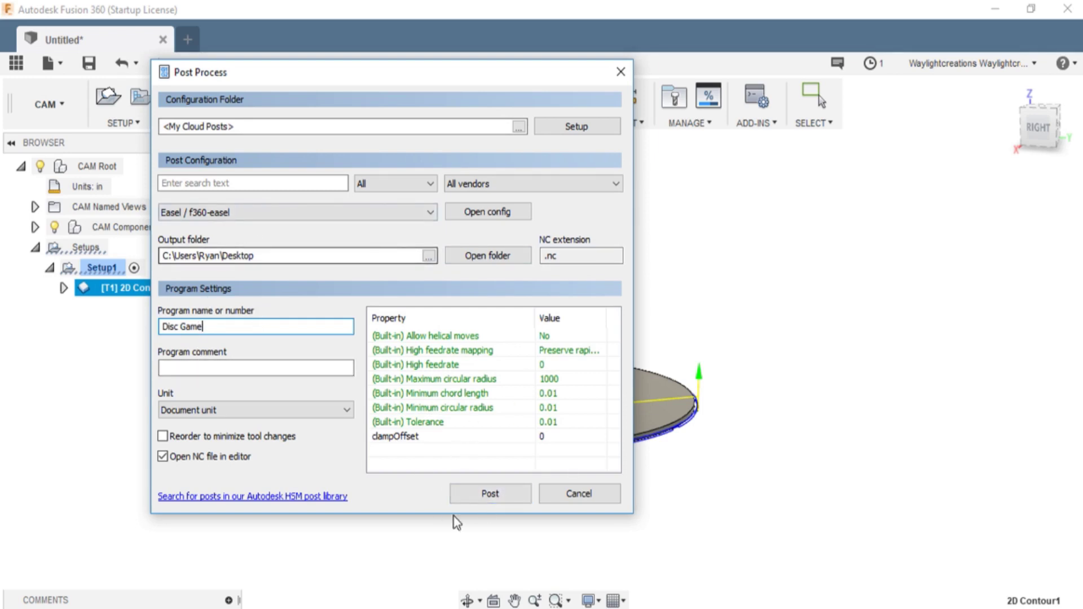
{"action": "left_click", "coordinate": [489, 495]}
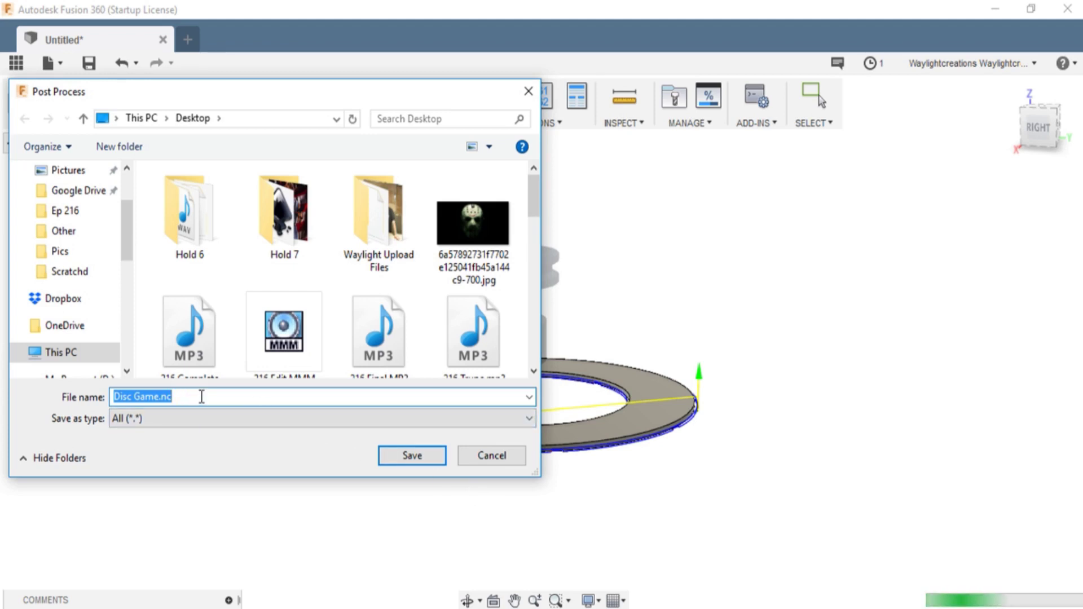
{"action": "left_click", "coordinate": [438, 458]}
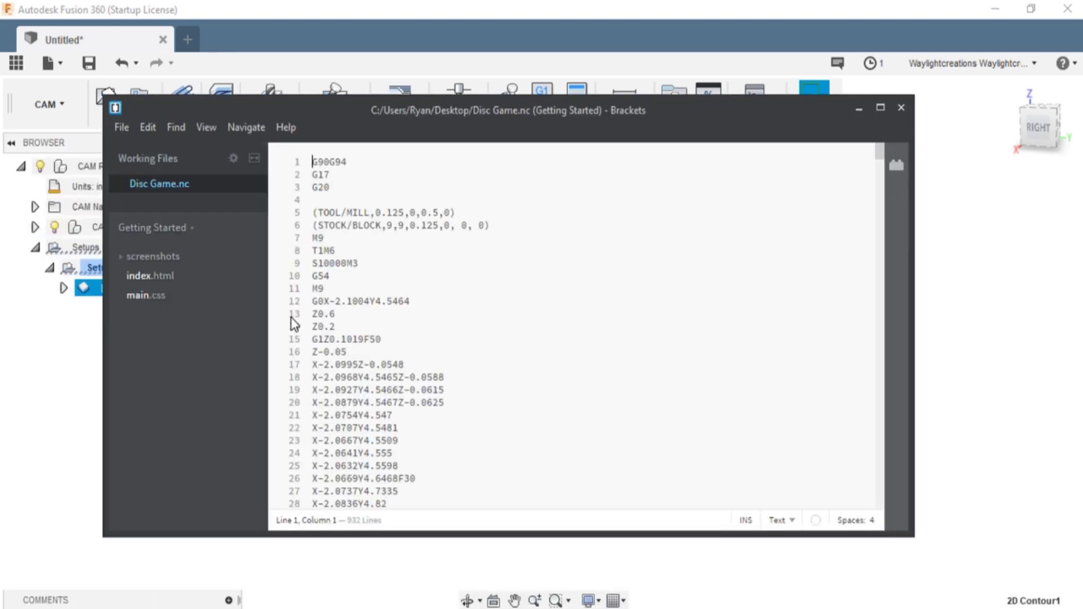
Scroll through the Disc Game.nc G-code in Brackets, then close the editor
{"action": "scroll", "coordinate": [355, 241], "scroll_direction": "down", "scroll_amount": 20}
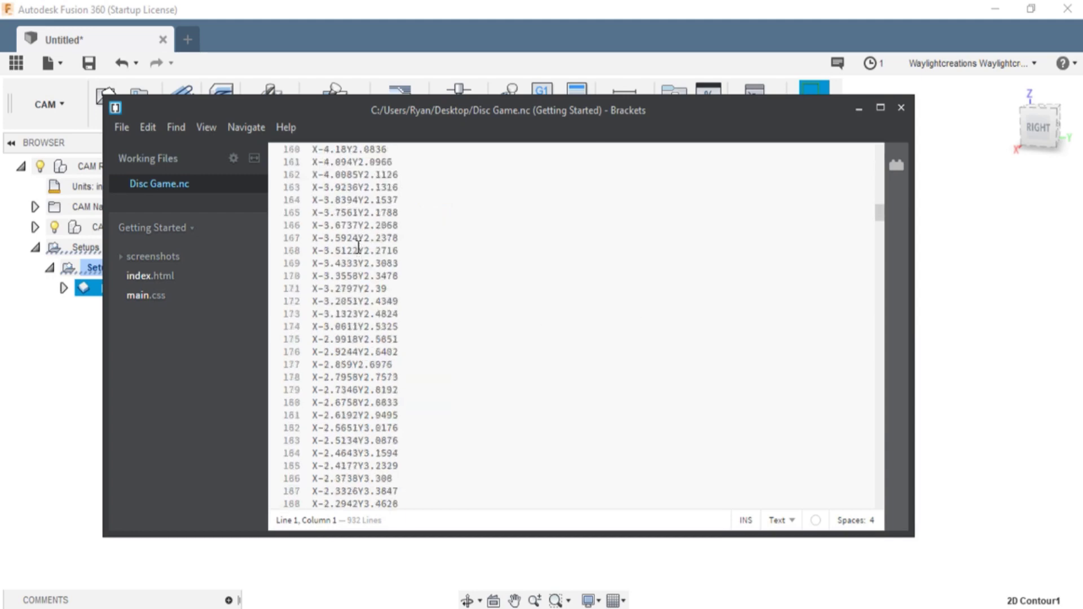
{"action": "scroll", "coordinate": [358, 247], "scroll_direction": "down", "scroll_amount": 20}
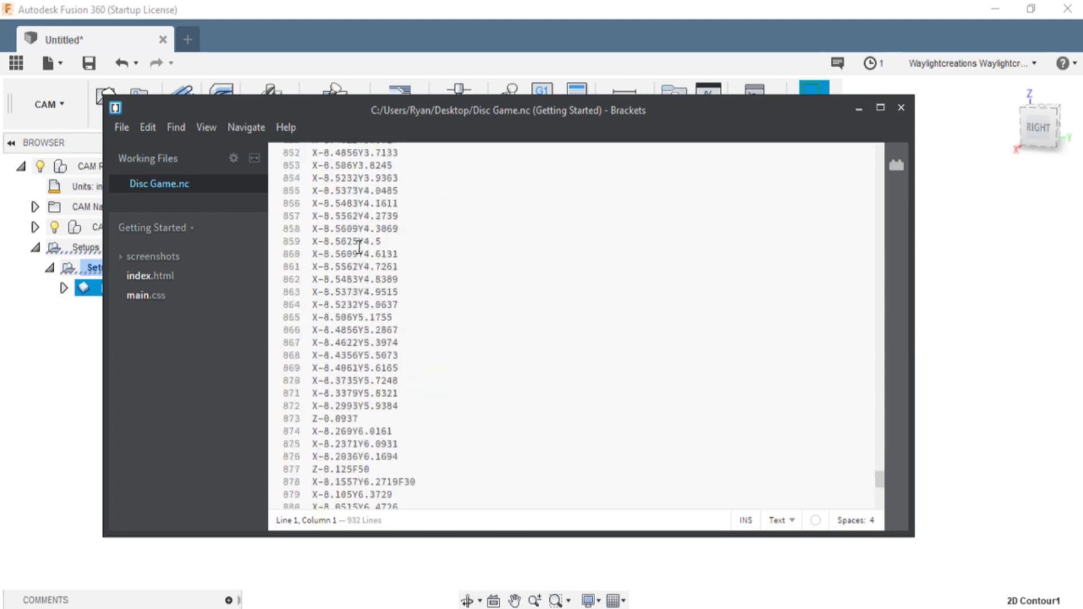
{"action": "scroll", "coordinate": [359, 246], "scroll_direction": "up", "scroll_amount": 20}
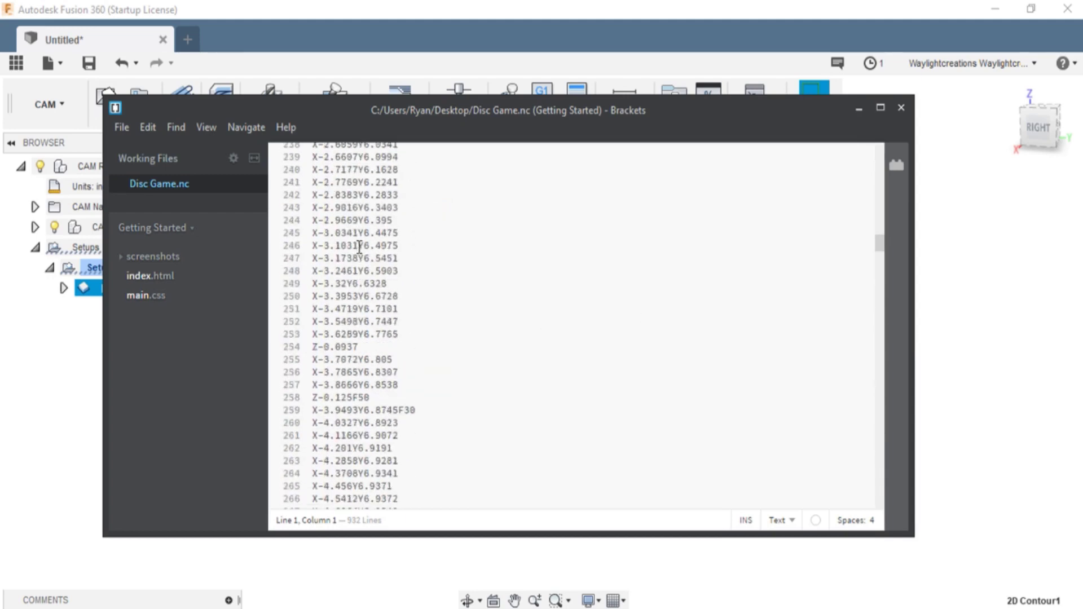
{"action": "left_click", "coordinate": [901, 107]}
{"action": "scroll", "coordinate": [515, 367], "scroll_direction": "down", "scroll_amount": 2}
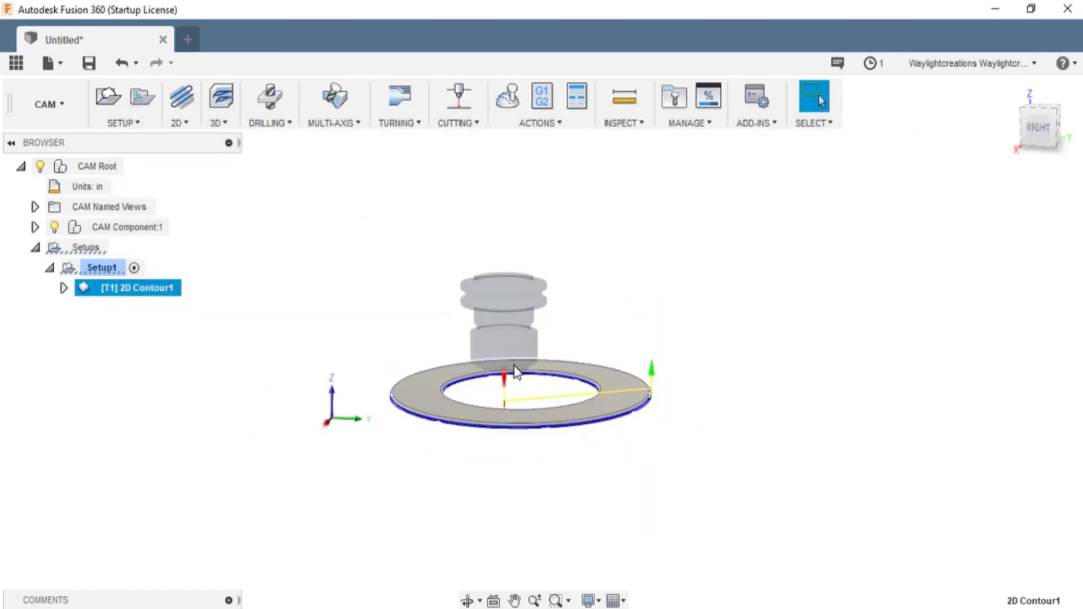
{"action": "scroll", "coordinate": [513, 365], "scroll_direction": "up", "scroll_amount": 4}
{"action": "scroll", "coordinate": [514, 365], "scroll_direction": "up", "scroll_amount": 2}
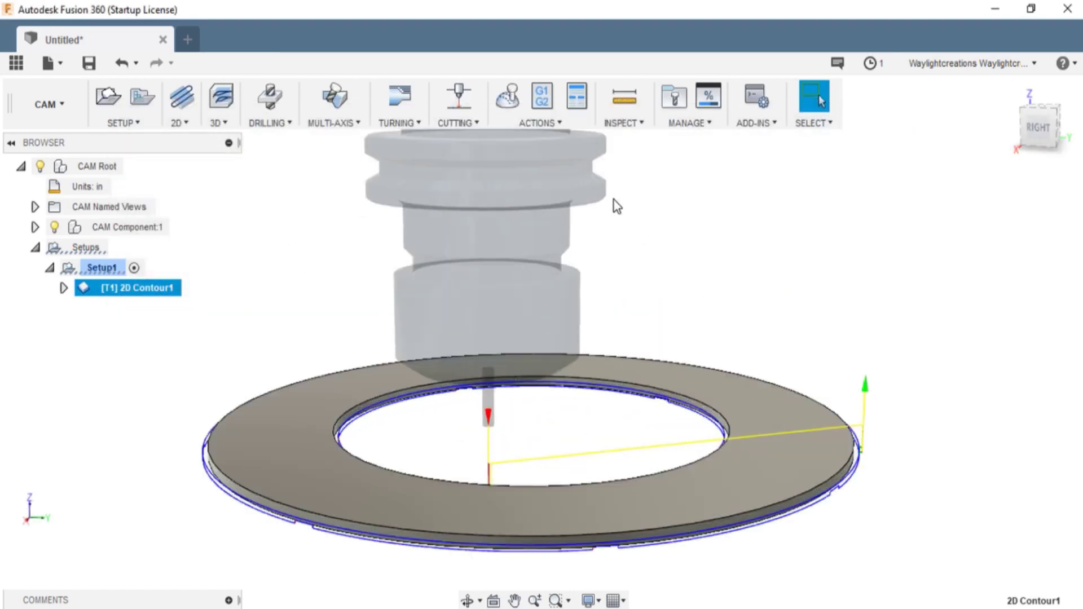